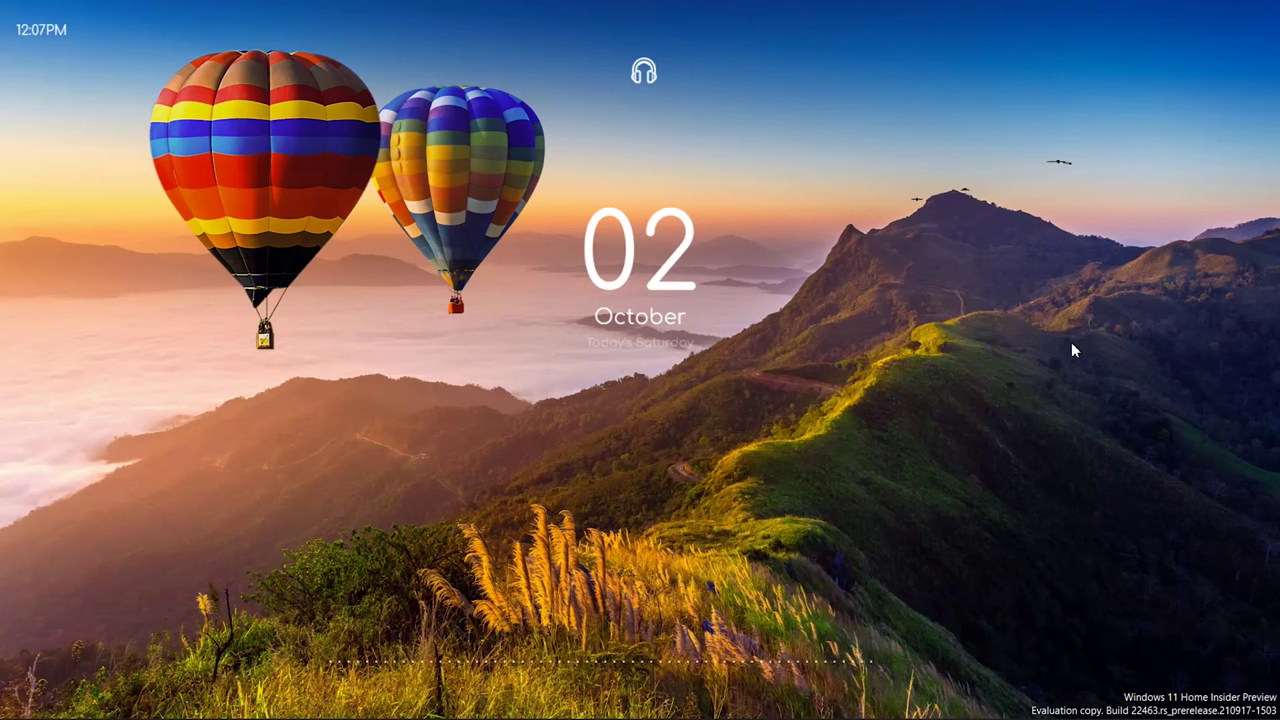
Launch Google Chrome from the Windows 11 taskbar
mouse_move(567, 712)
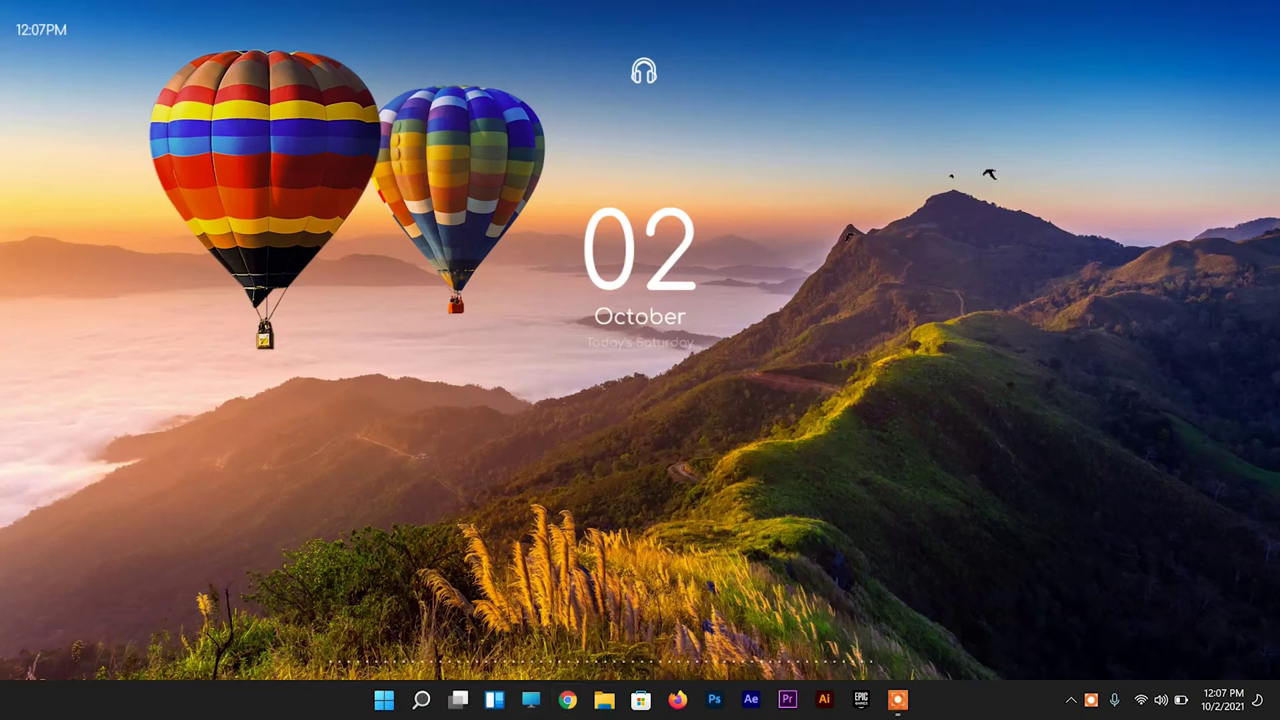
click(567, 699)
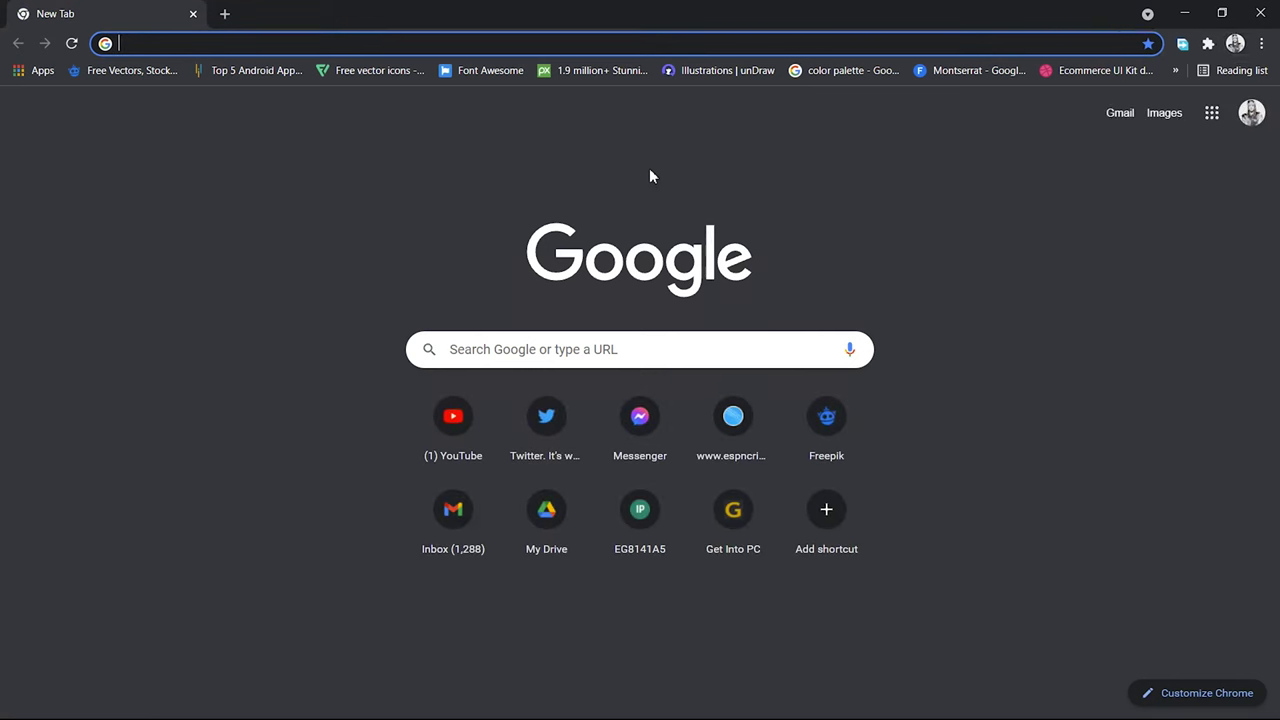
Go to the router's login page at 192.168.18.1
click(520, 40)
text(19)
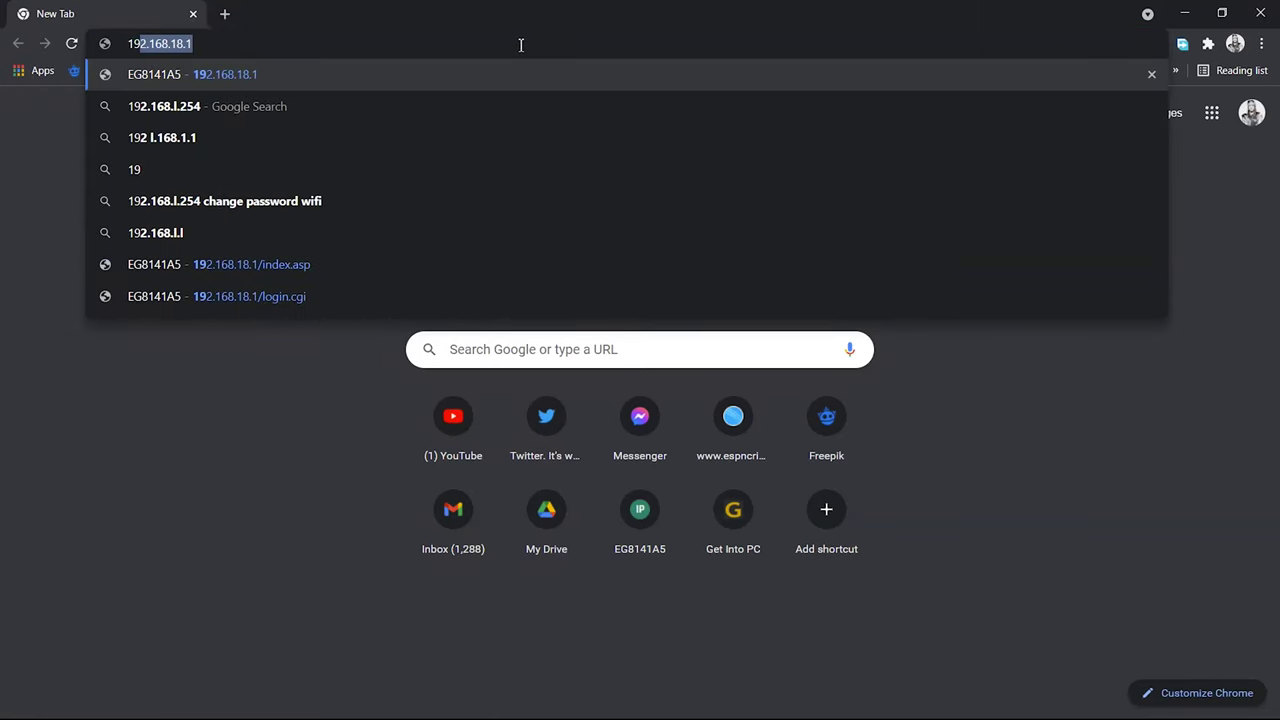
text(2.)
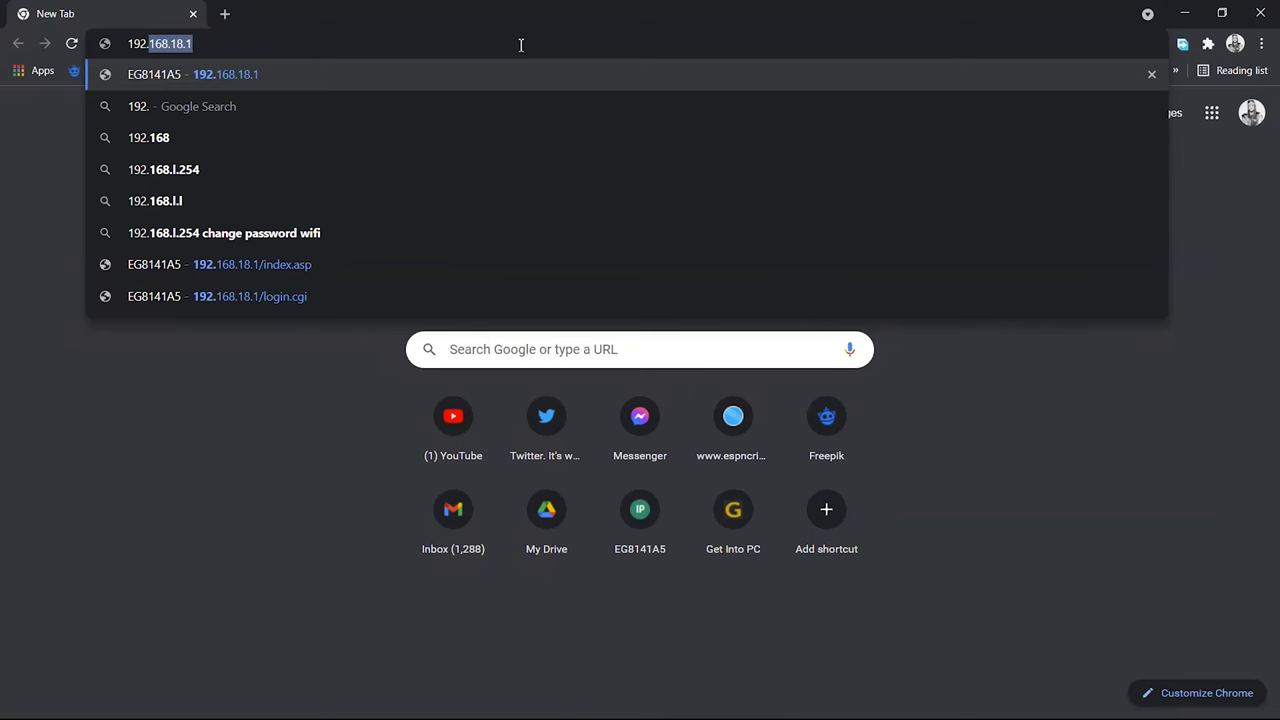
text(168)
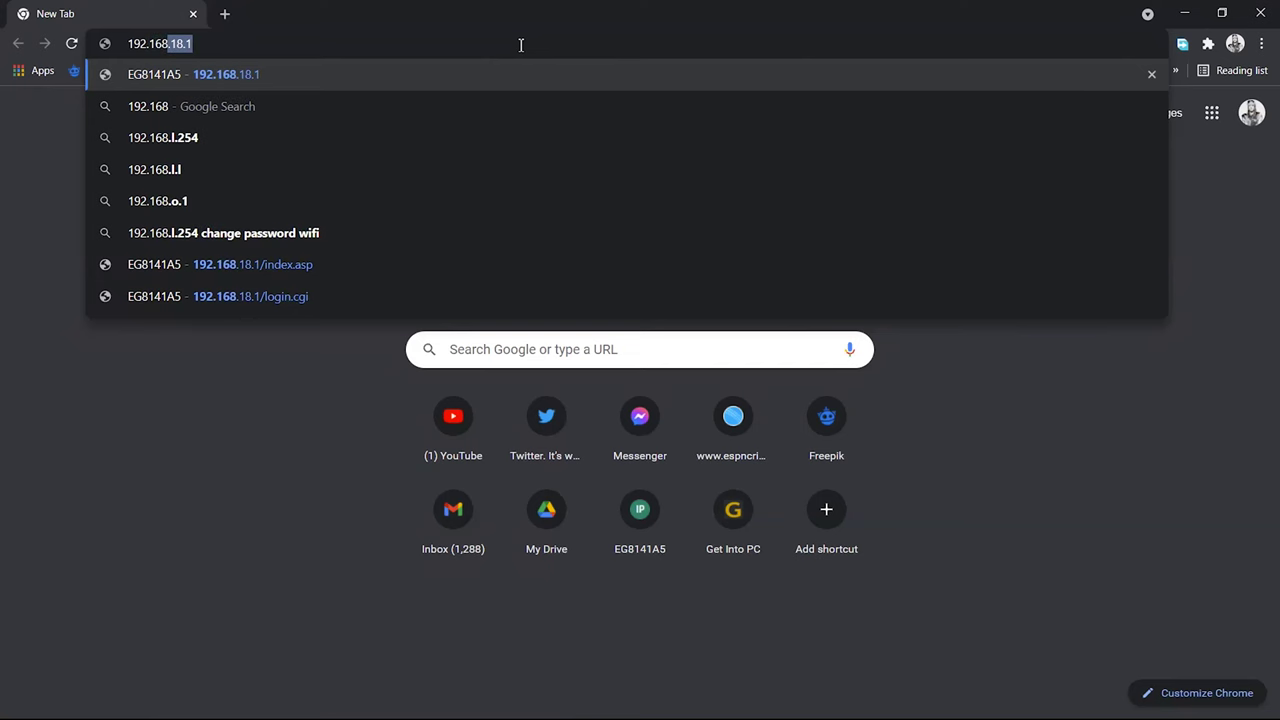
text(.18.1)
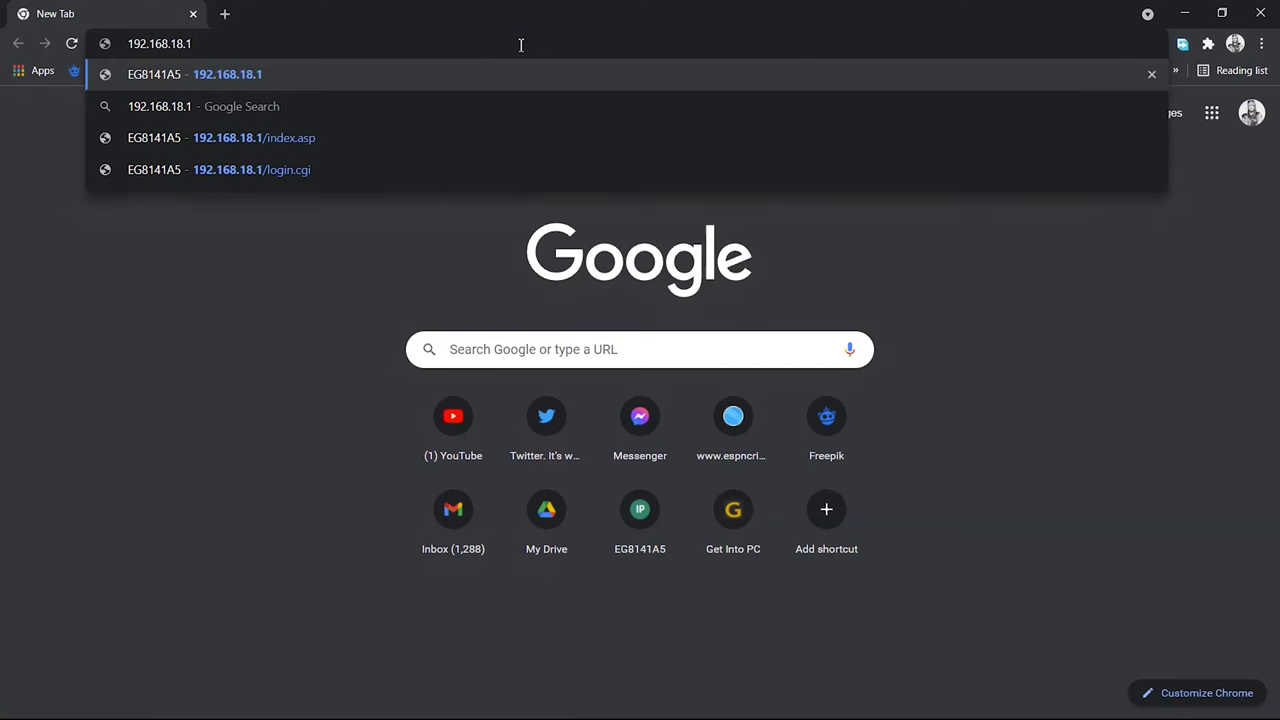
key(Return)
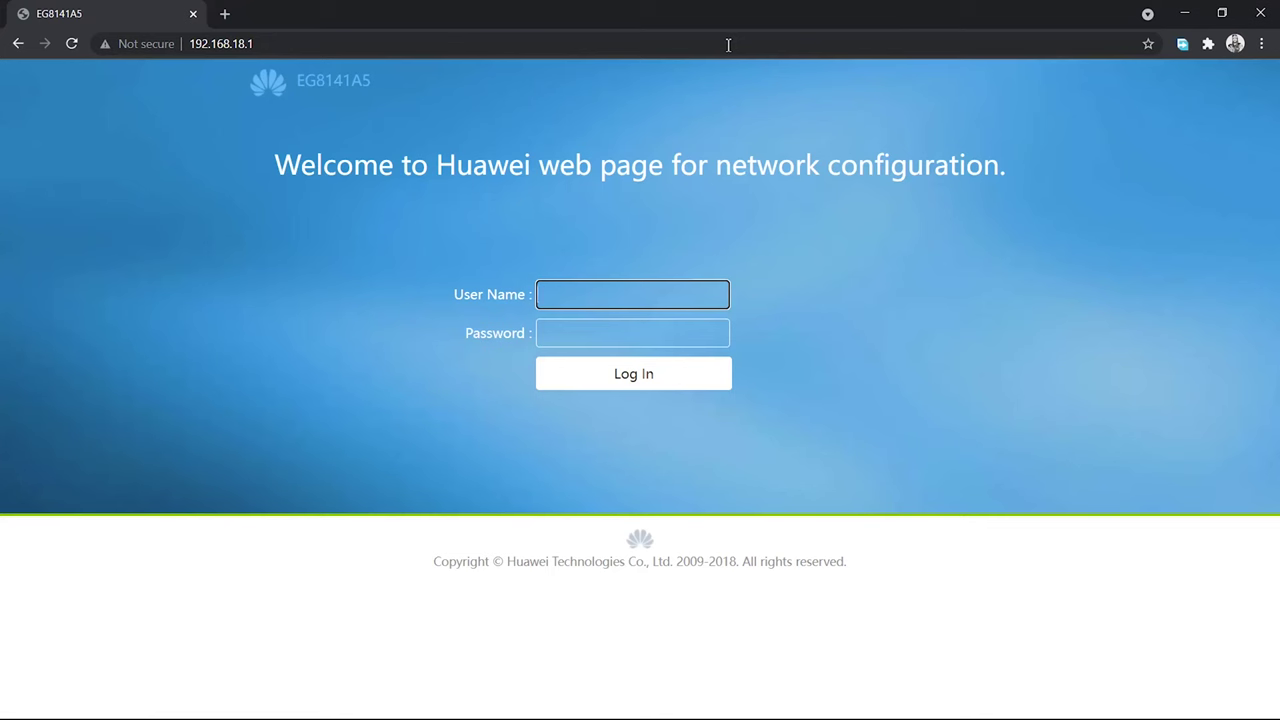
Log in with the router's user name and password
text(Epuser)
click(609, 334)
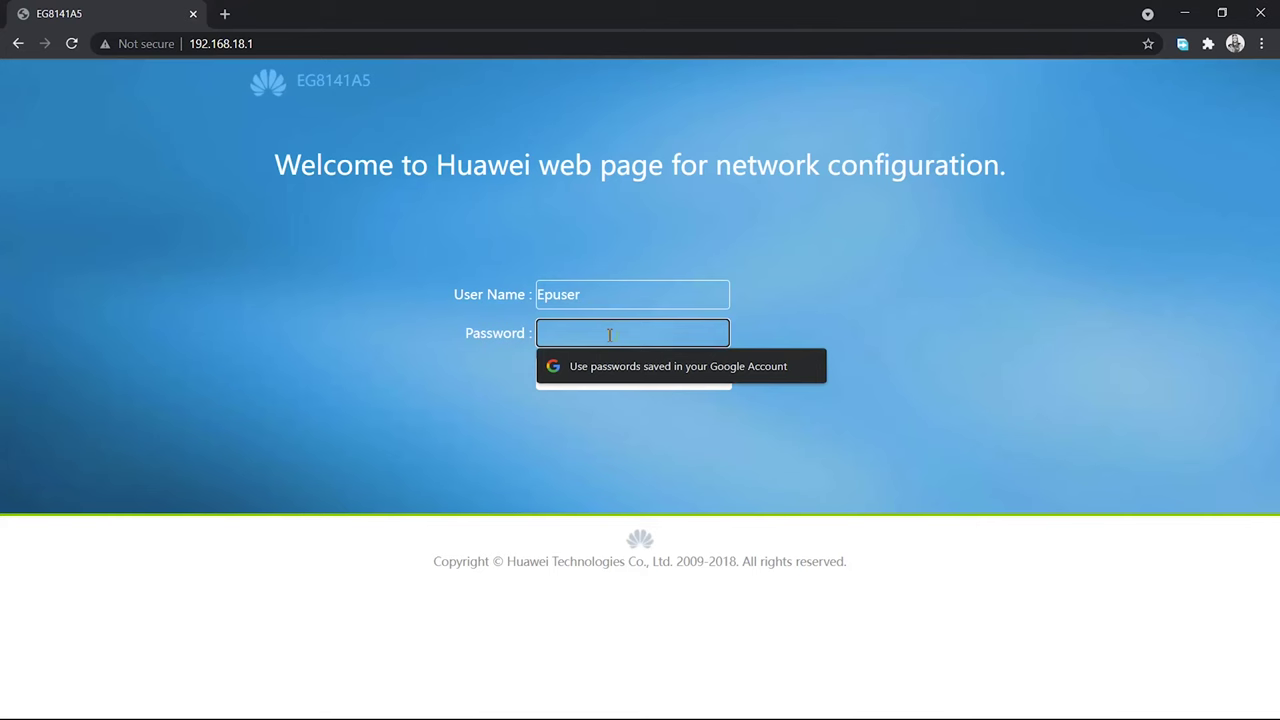
text(userEp)
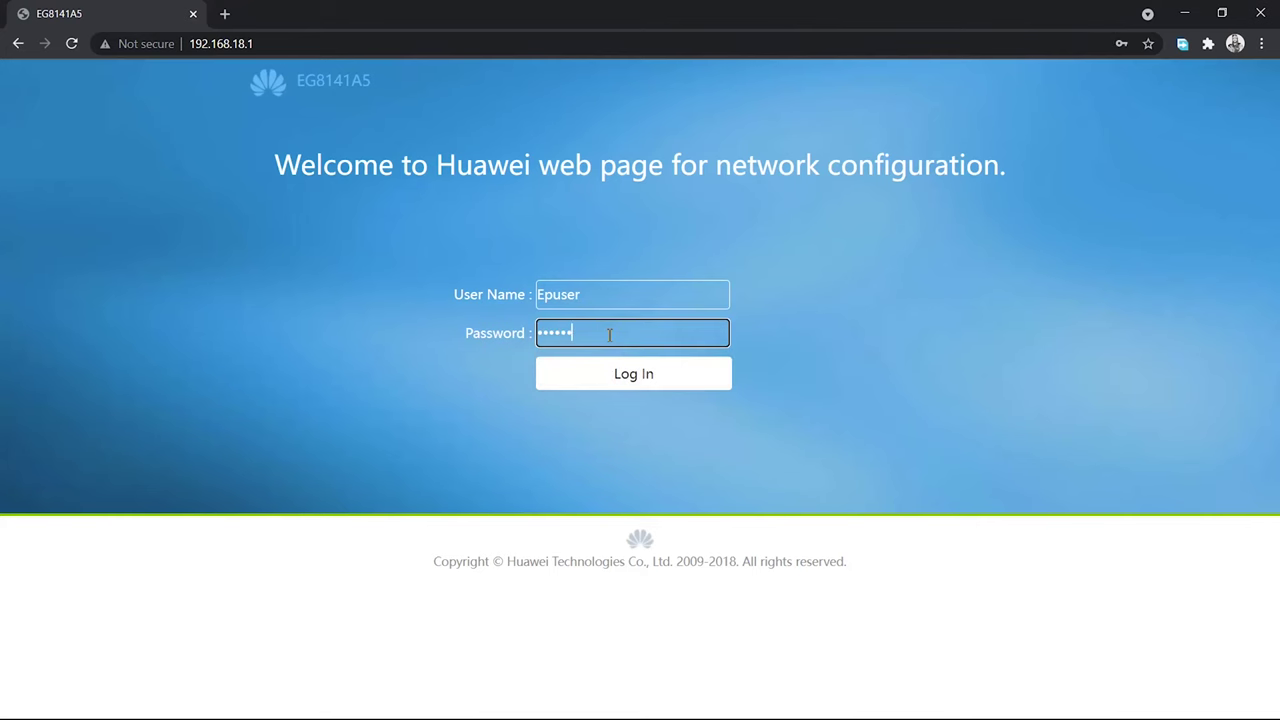
click(725, 380)
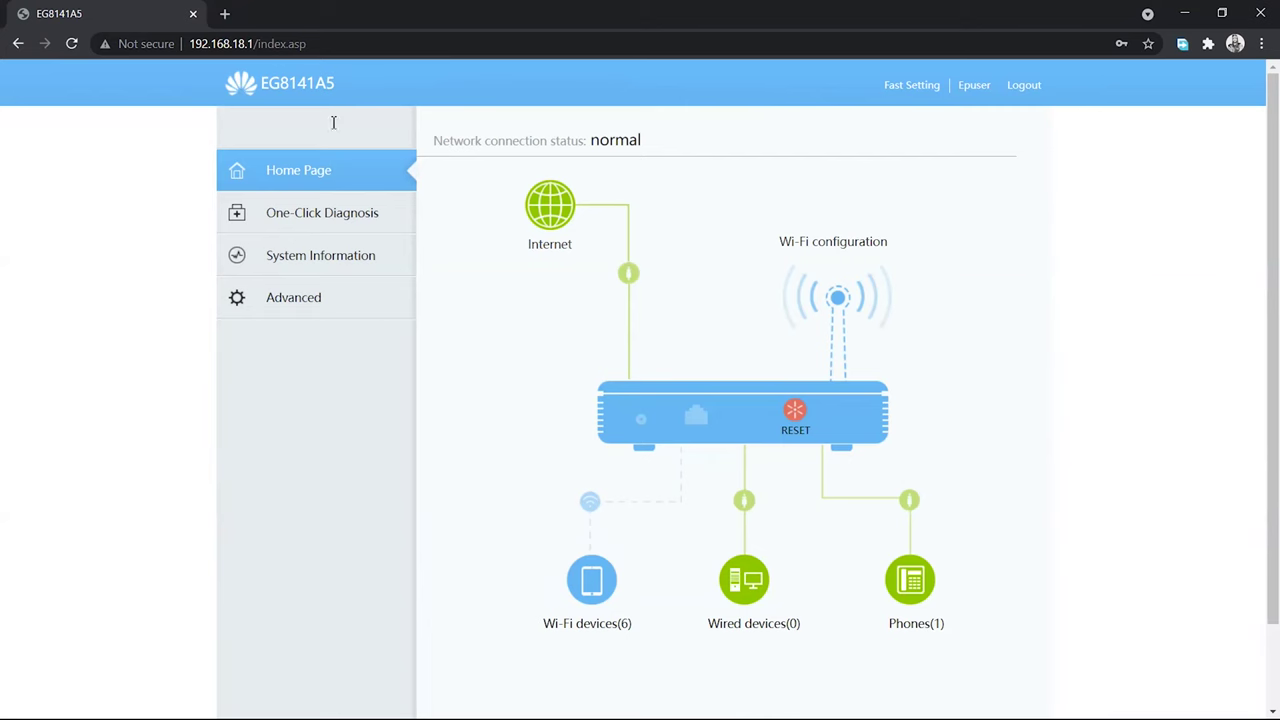
Navigate through Advanced > Security to the Parental Control page
click(354, 256)
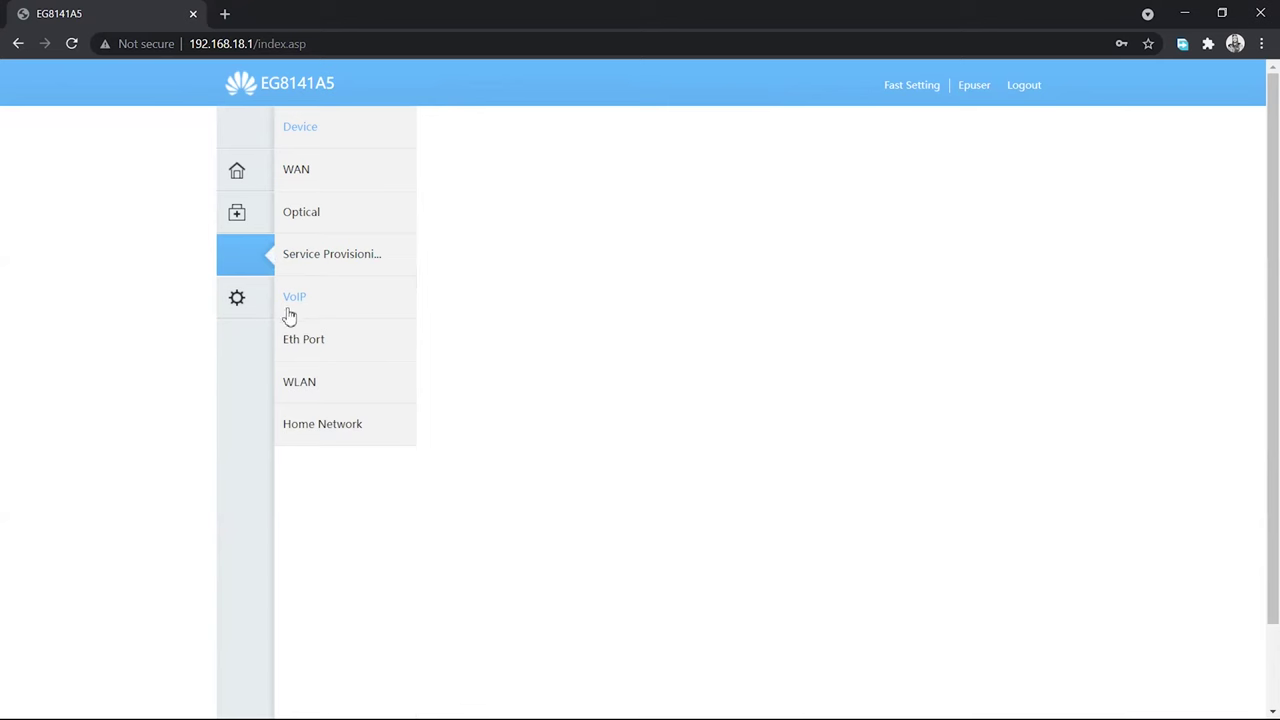
click(245, 301)
click(232, 167)
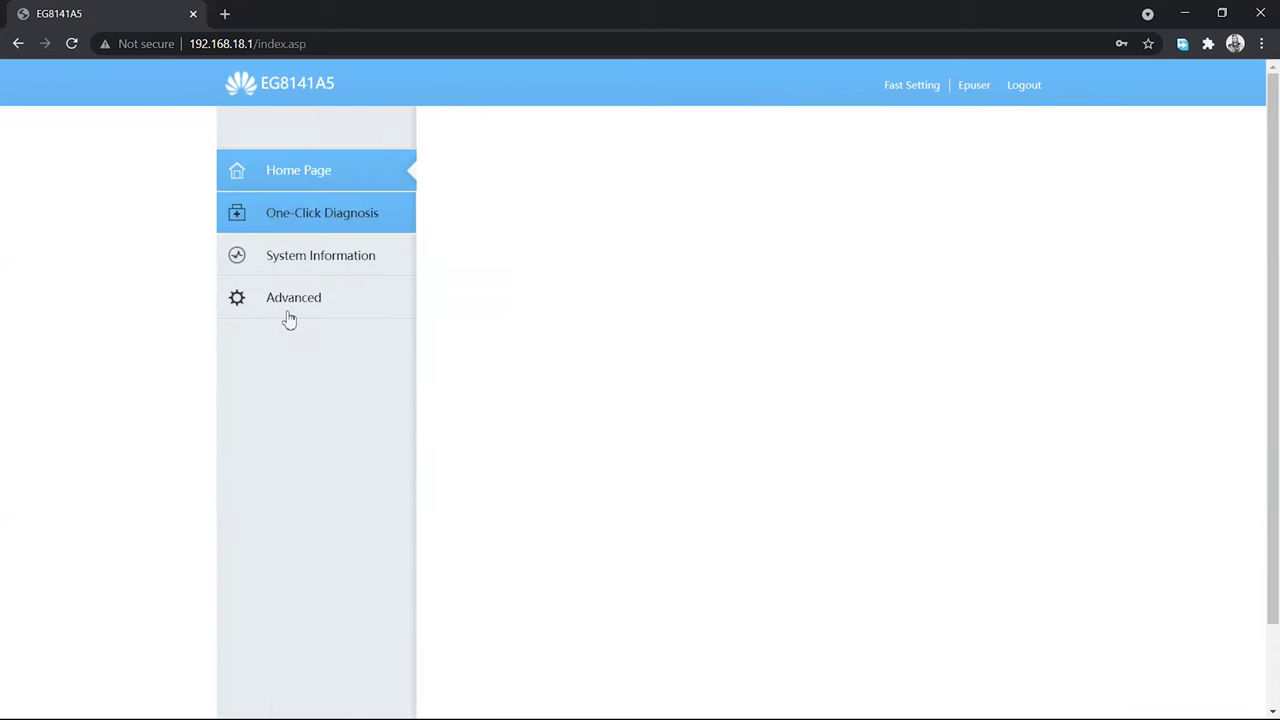
click(271, 306)
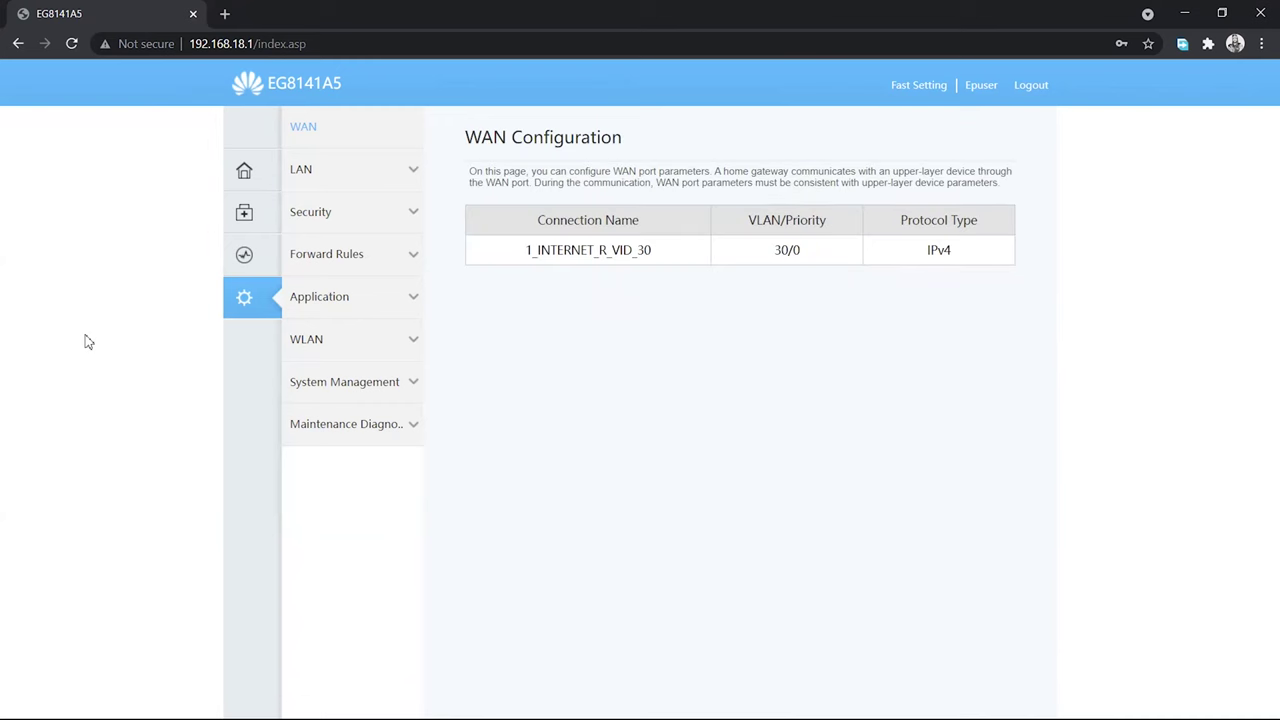
click(338, 216)
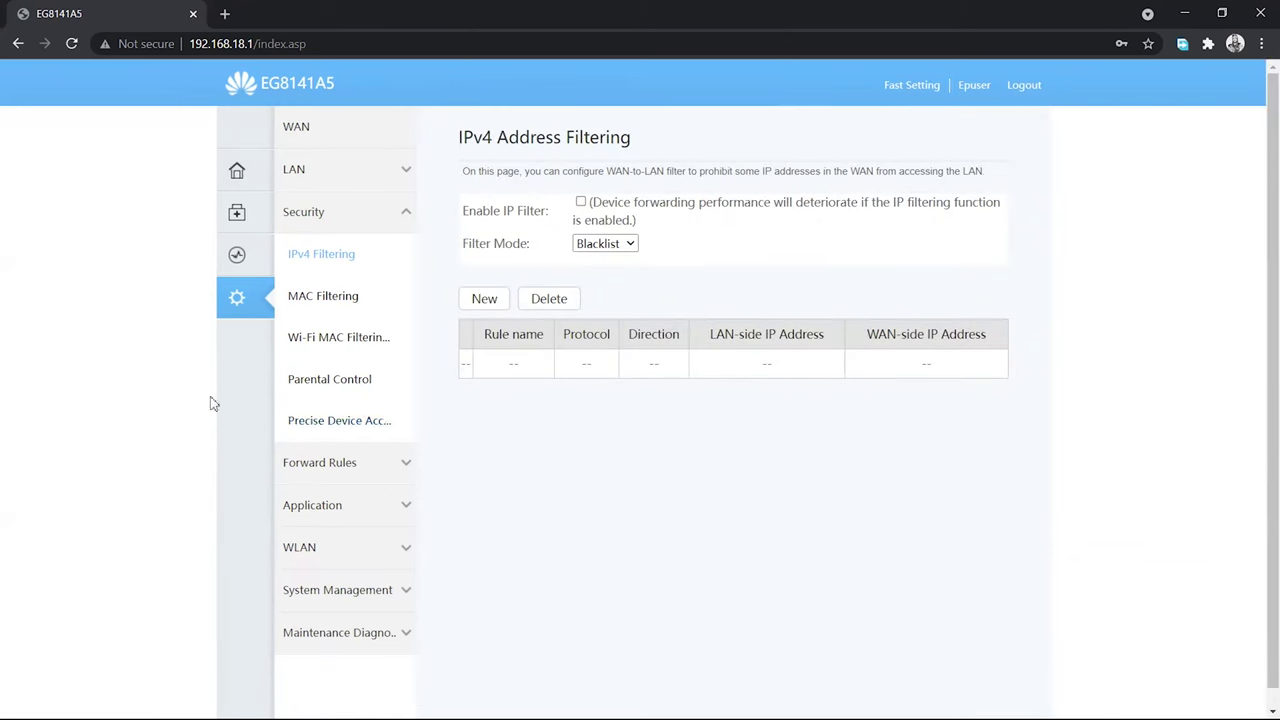
click(332, 396)
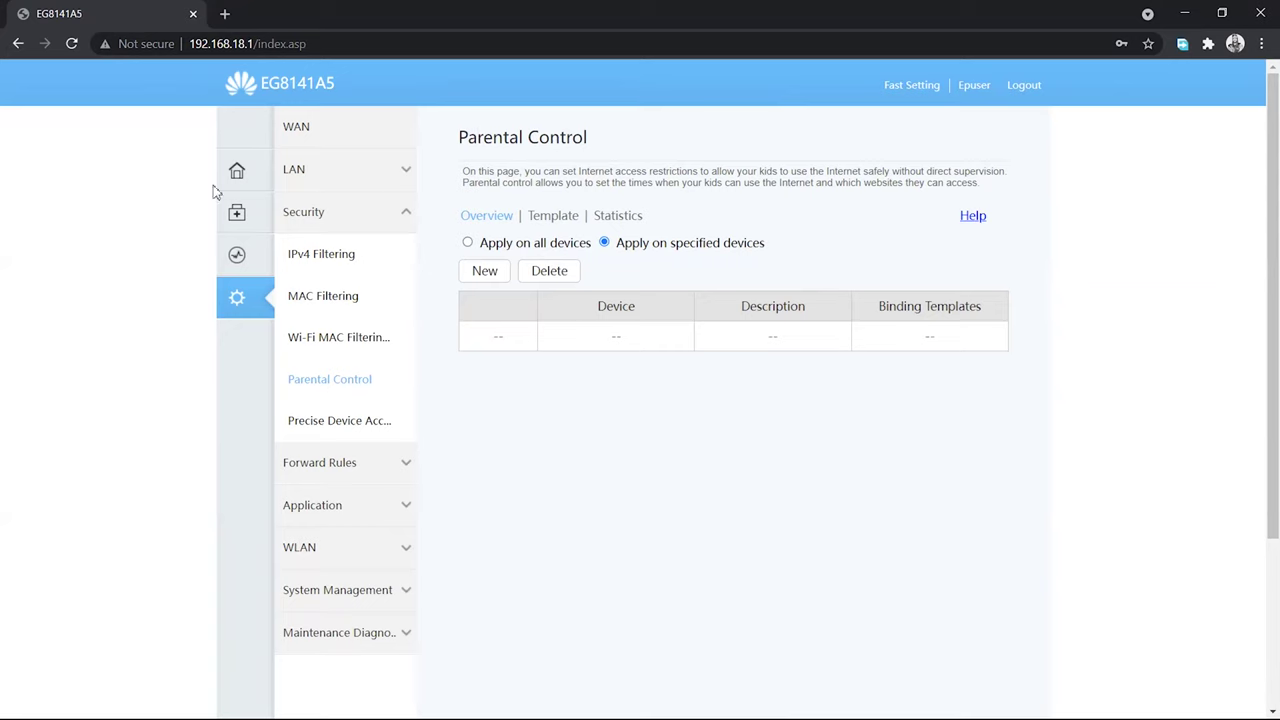
Delete the existing Restrict template from the Template list
click(562, 220)
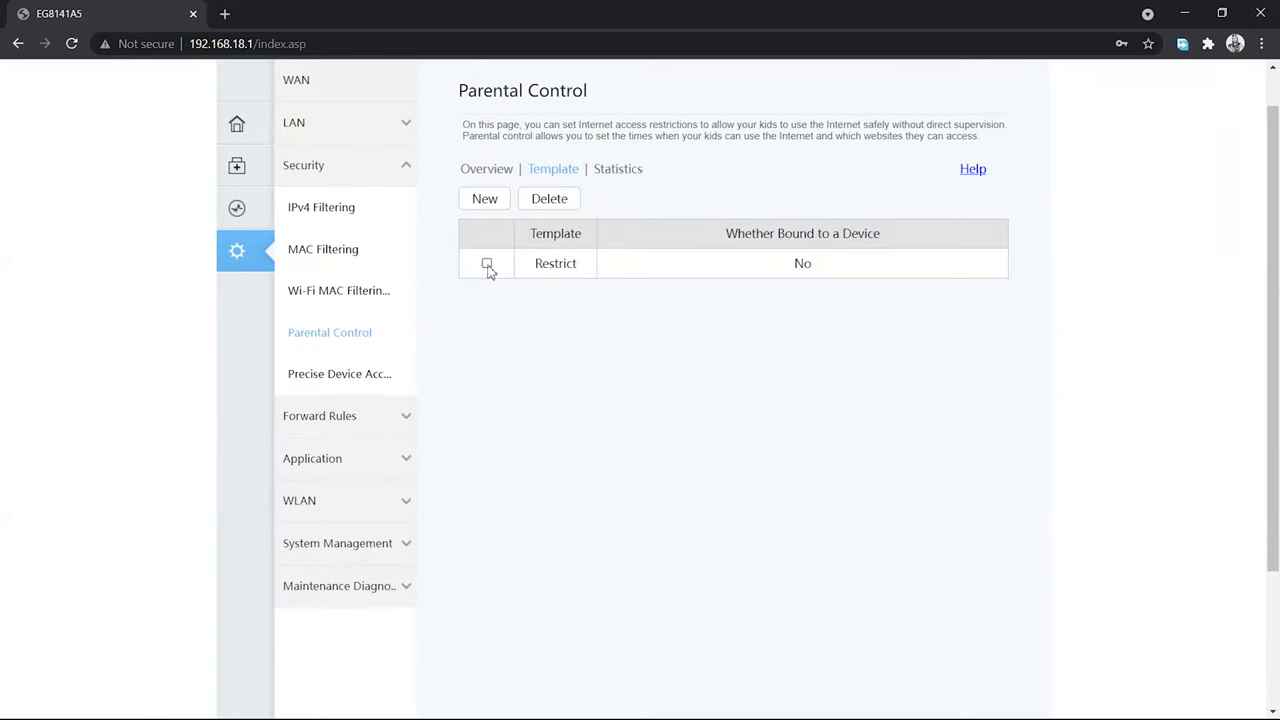
click(487, 263)
click(549, 199)
click(718, 139)
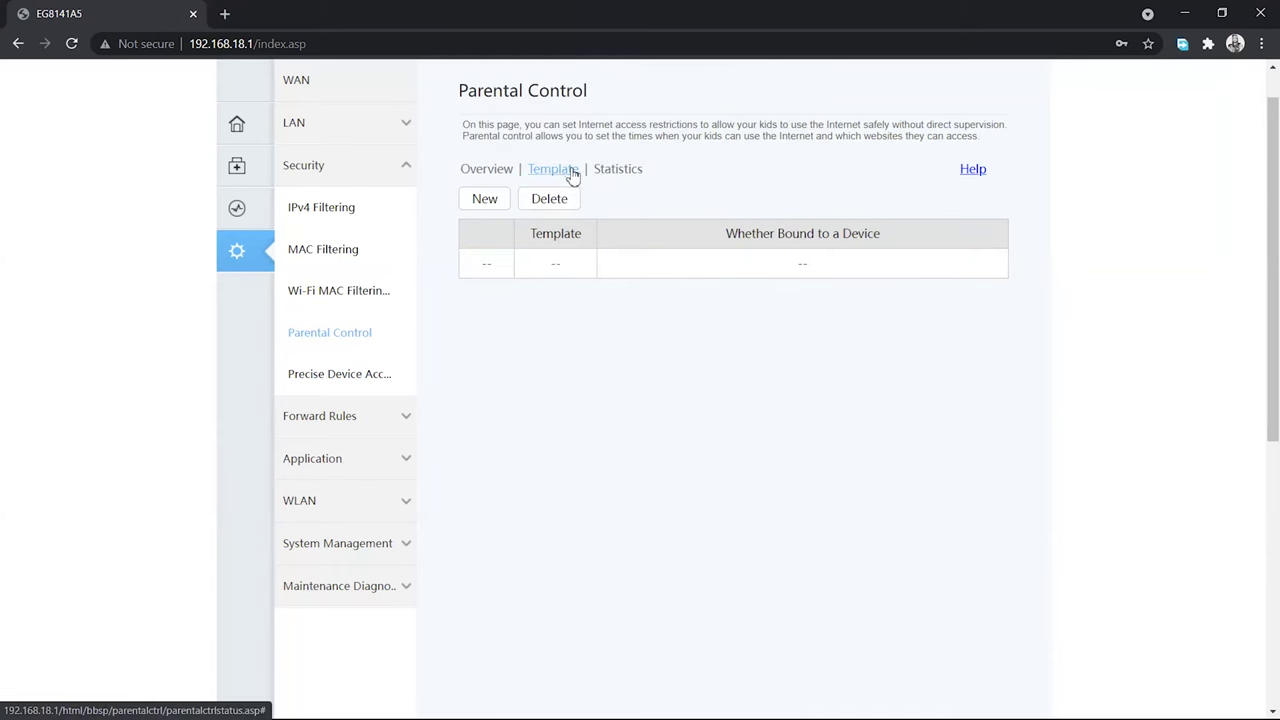
Create a new template named 'Restrict' and move to the surfing-period step
click(488, 202)
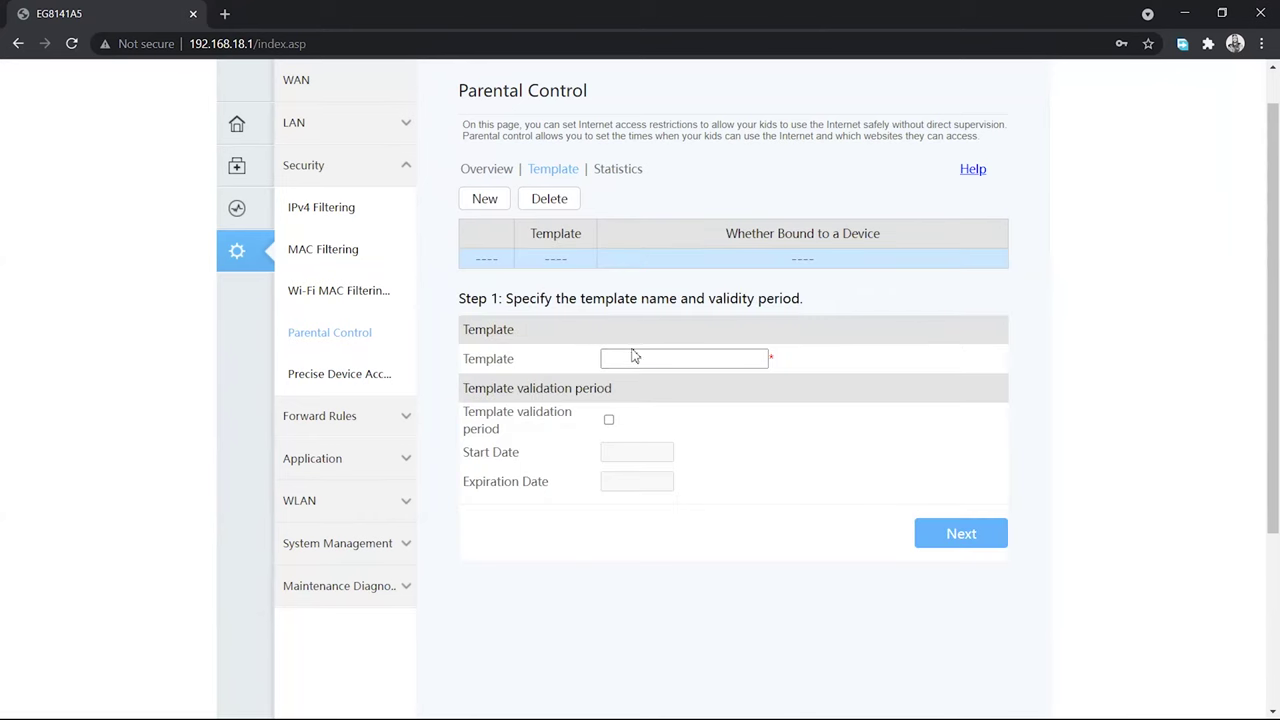
click(634, 357)
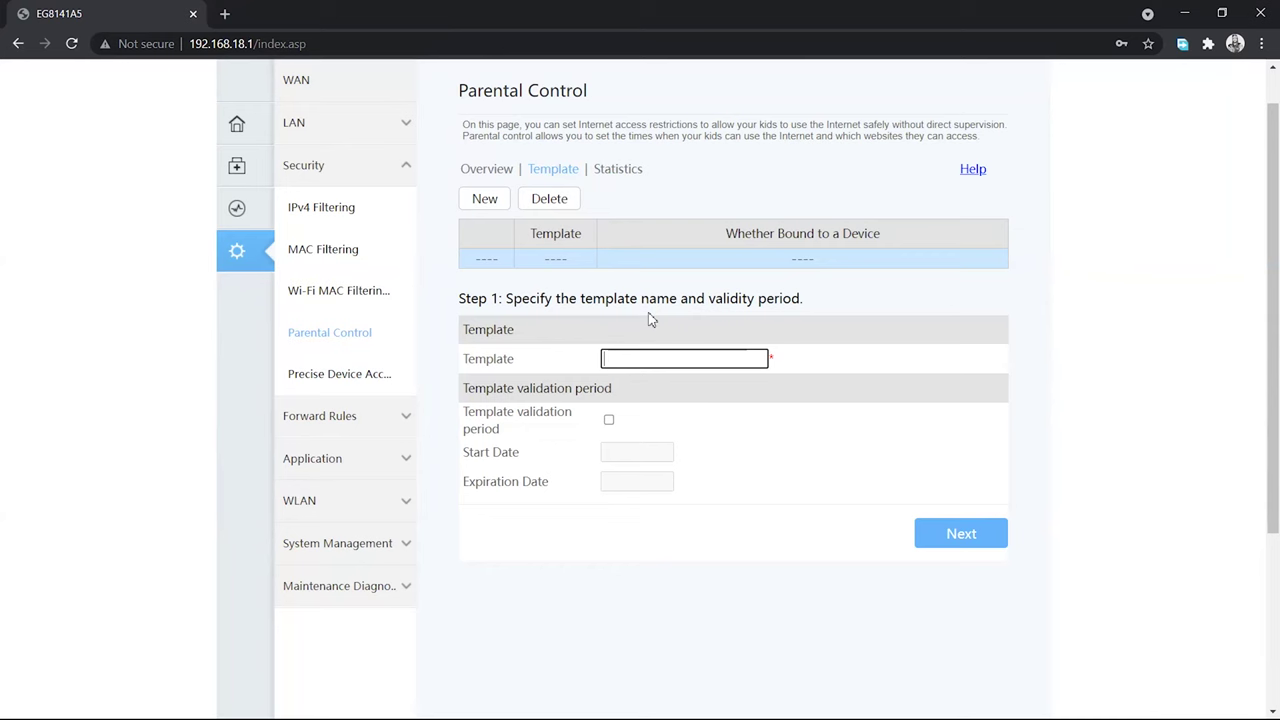
text(Restrict)
key(BackSpace)
click(955, 533)
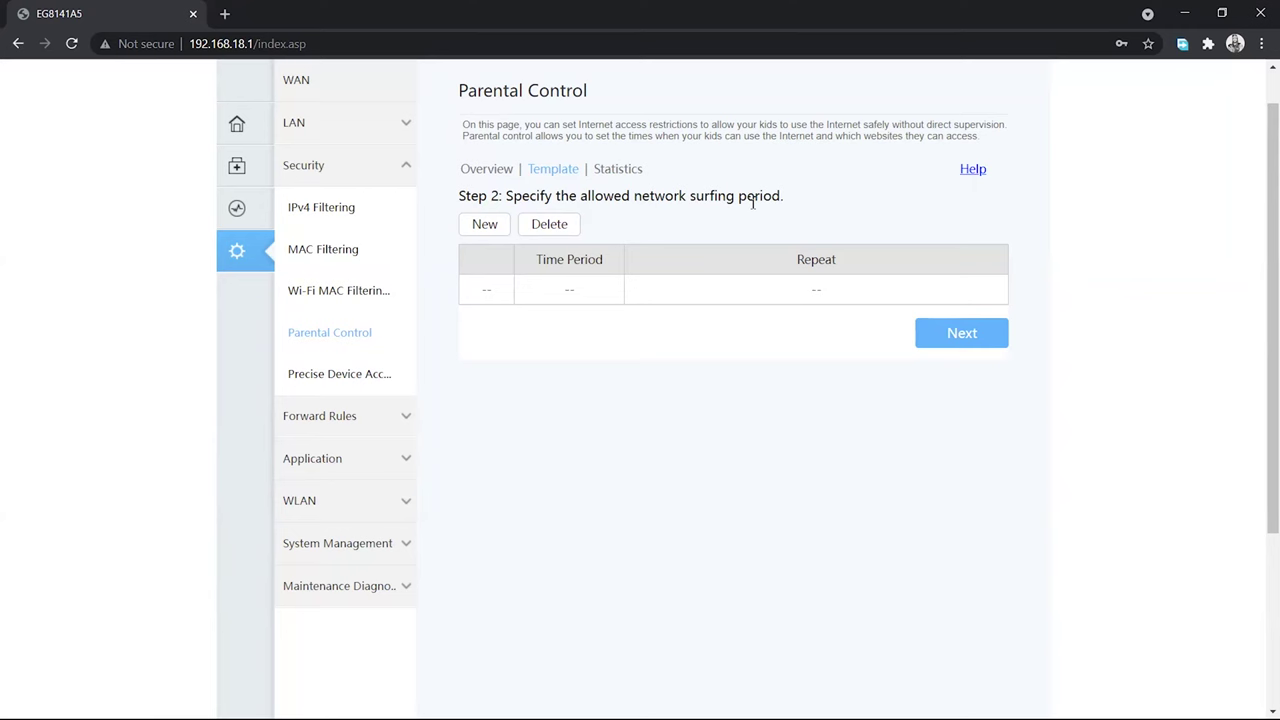
Add a whole-day 00:00–23:59 Sunday surfing period, then continue to Step 3
click(477, 228)
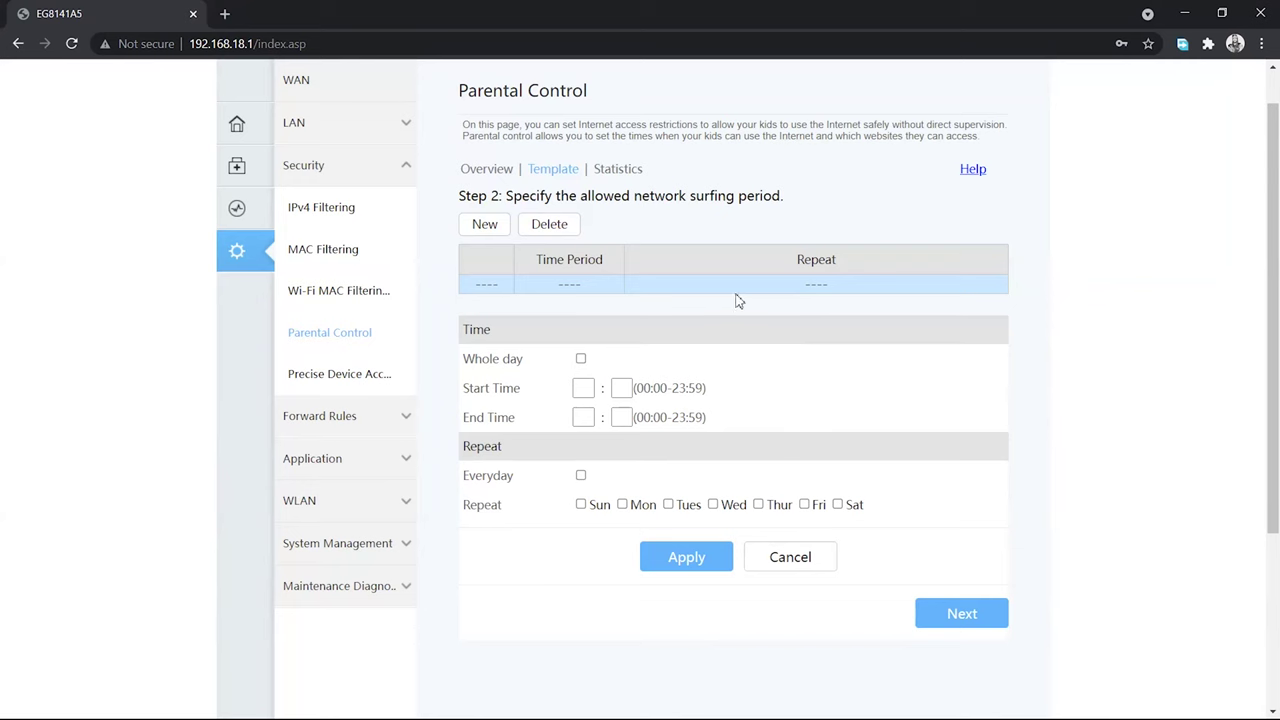
click(582, 360)
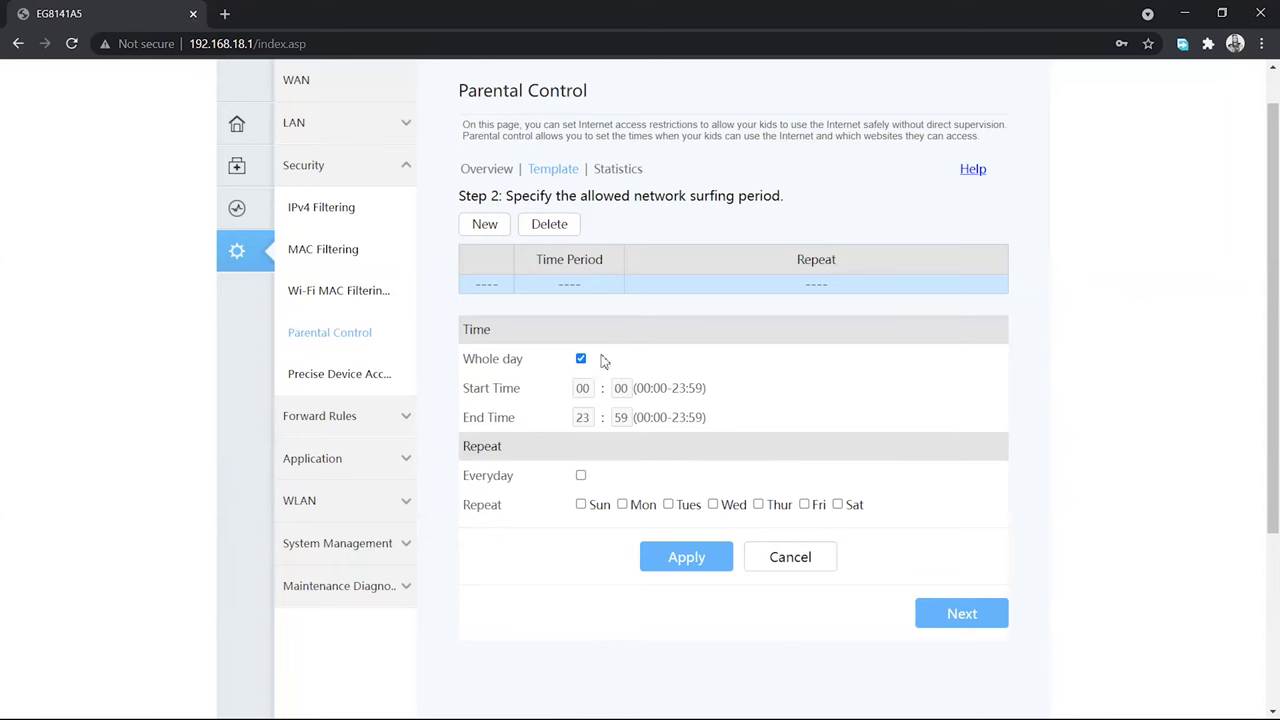
click(584, 504)
click(686, 557)
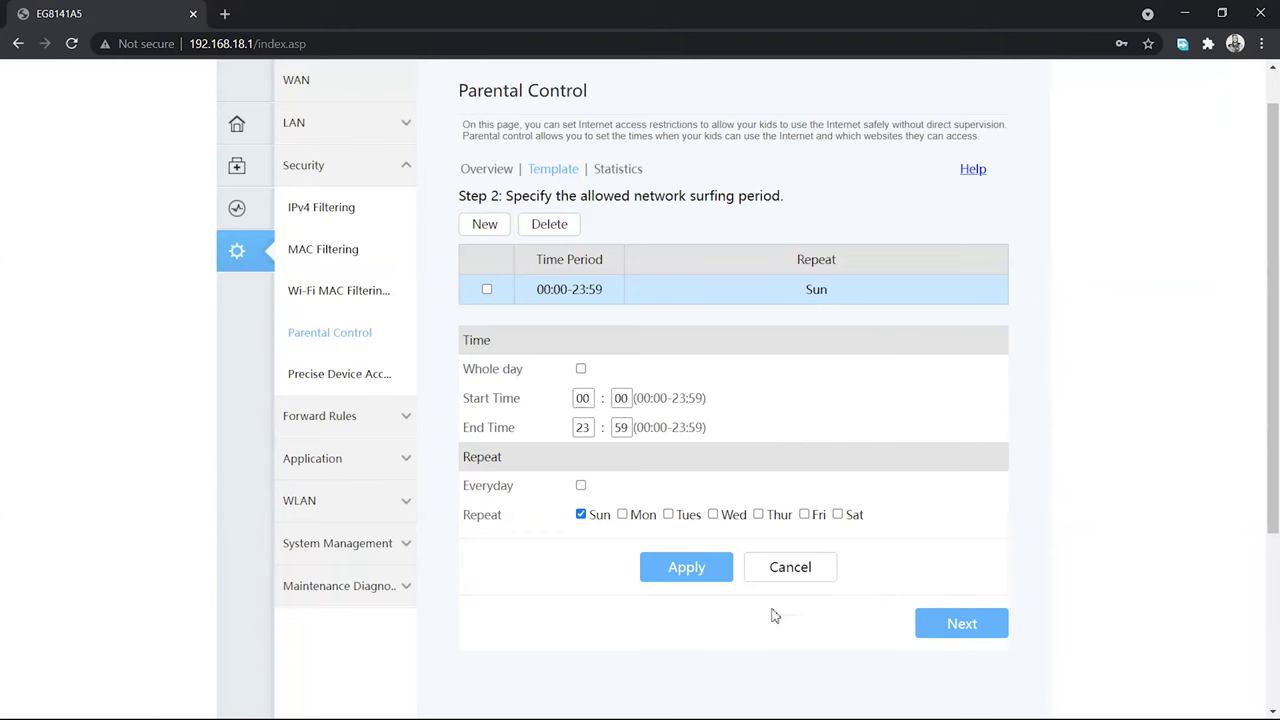
click(962, 627)
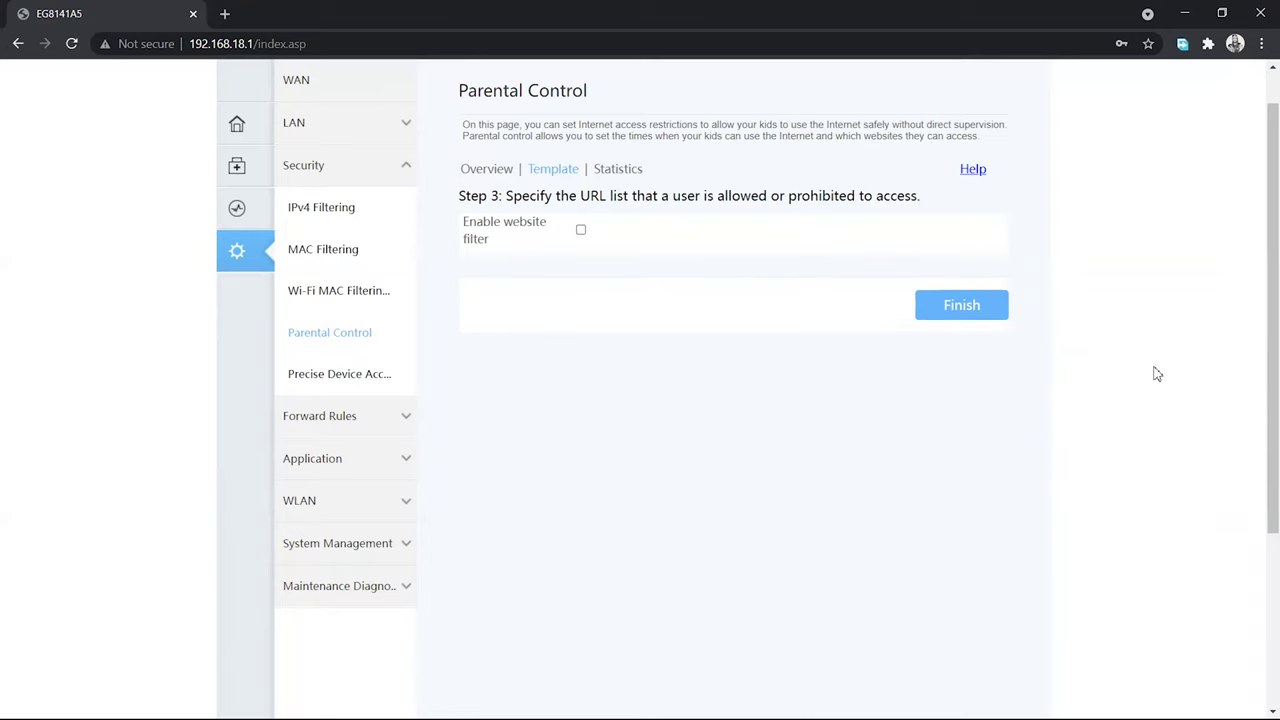
Finish the Restrict template and switch to the Parental Control Overview
click(971, 314)
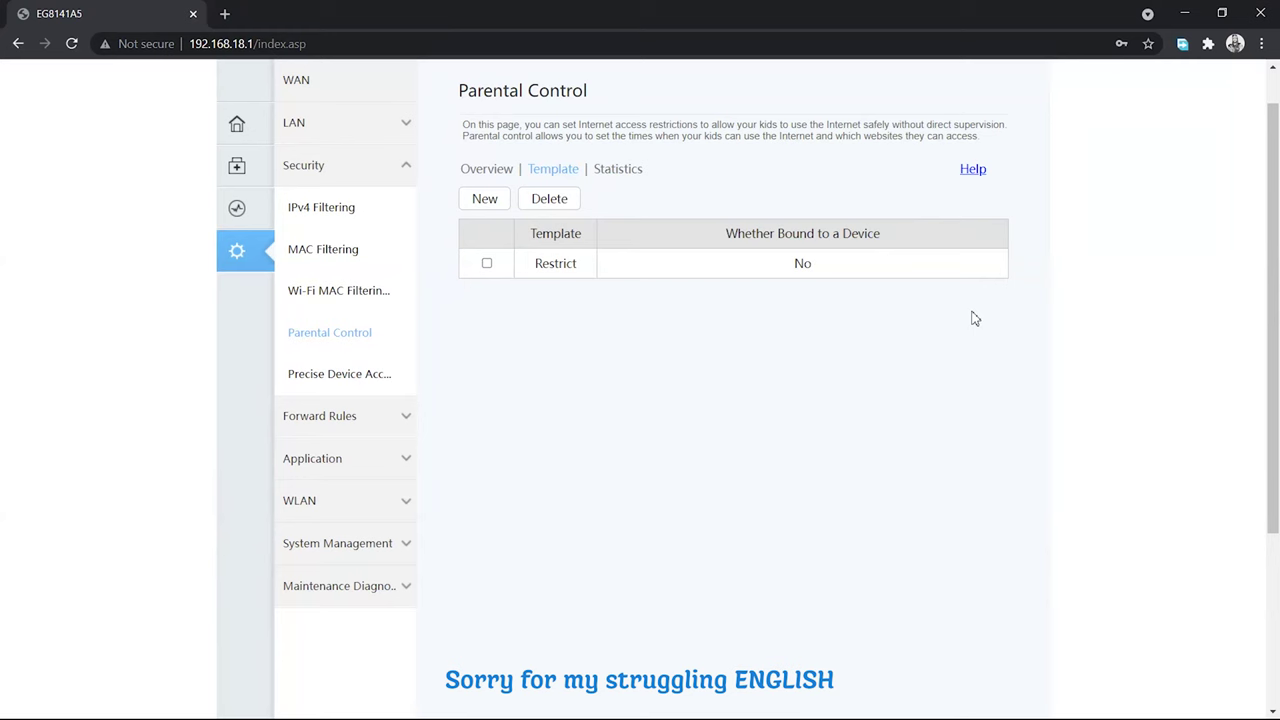
click(502, 172)
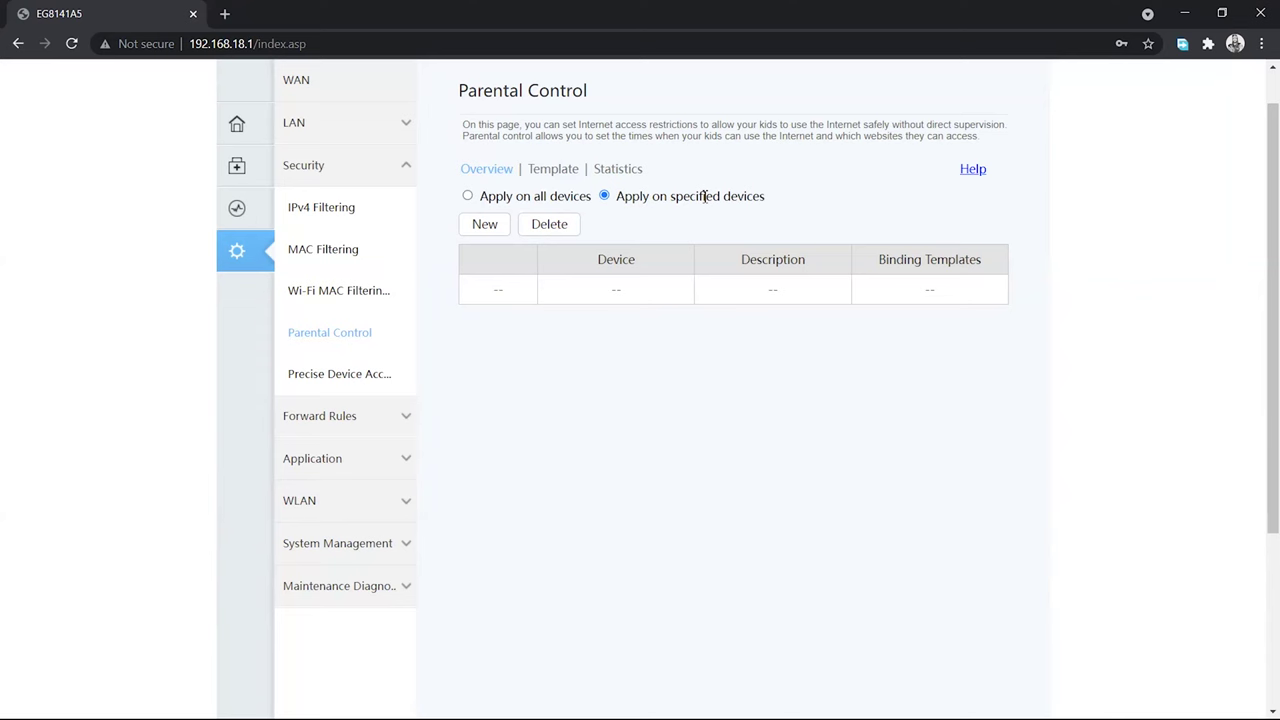
Add a rule for device 50:eb:71:23:02:12, described 'My Device', using the Restrict template
click(487, 224)
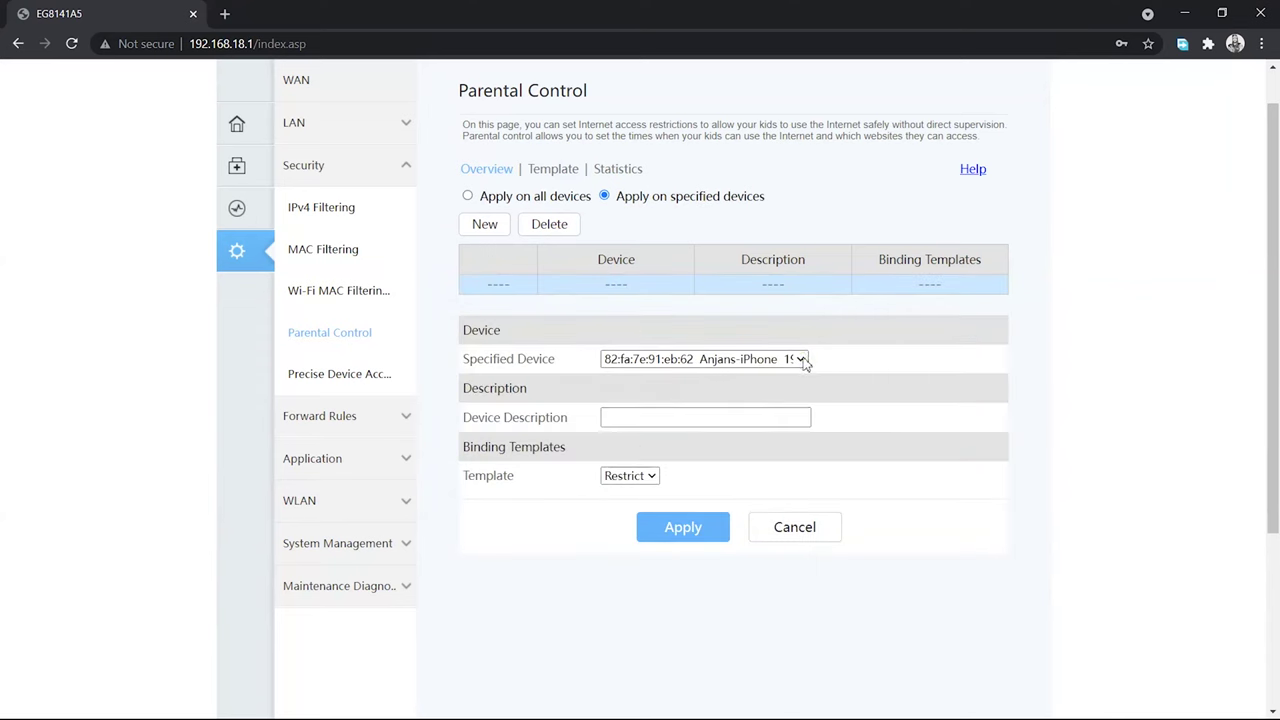
click(800, 359)
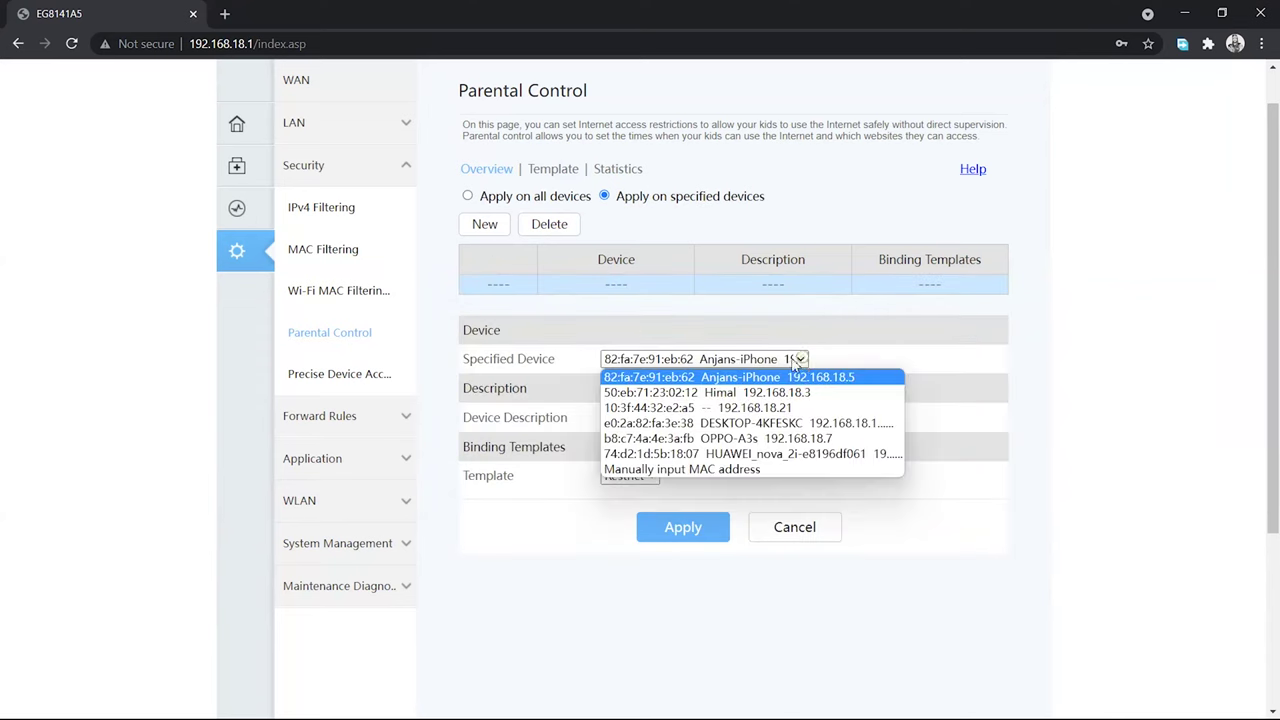
click(737, 393)
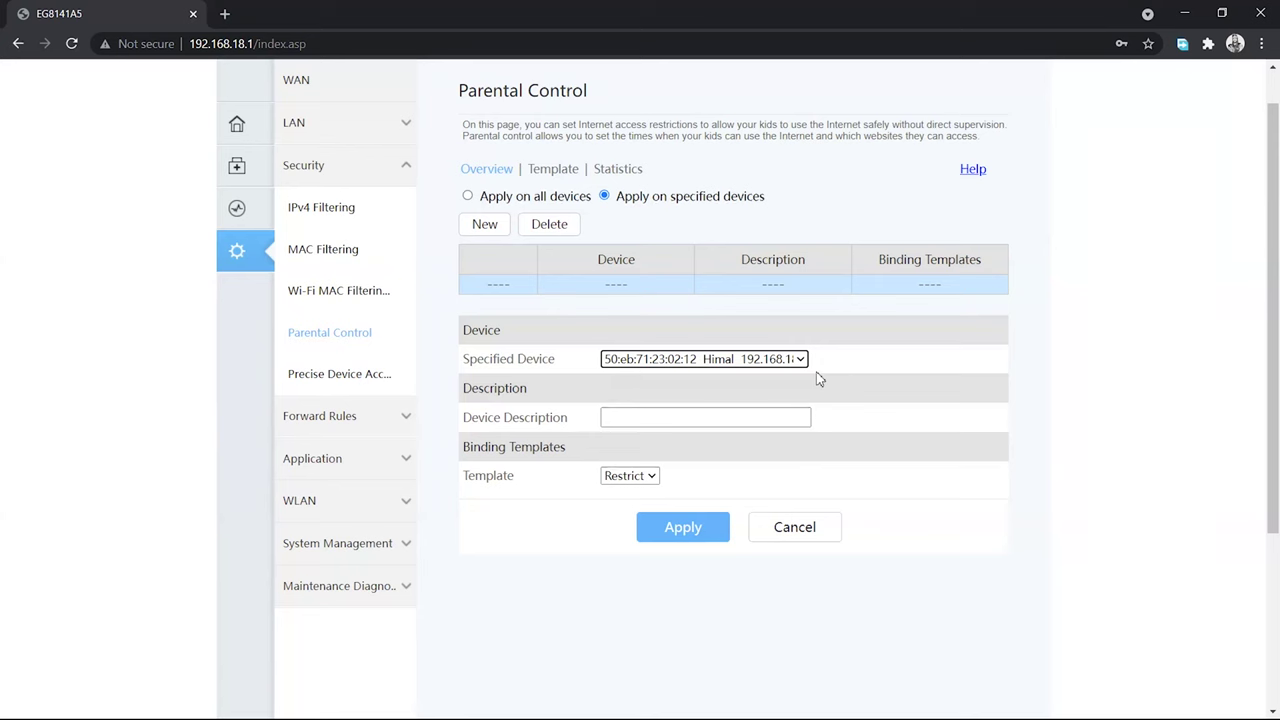
click(714, 419)
text(My )
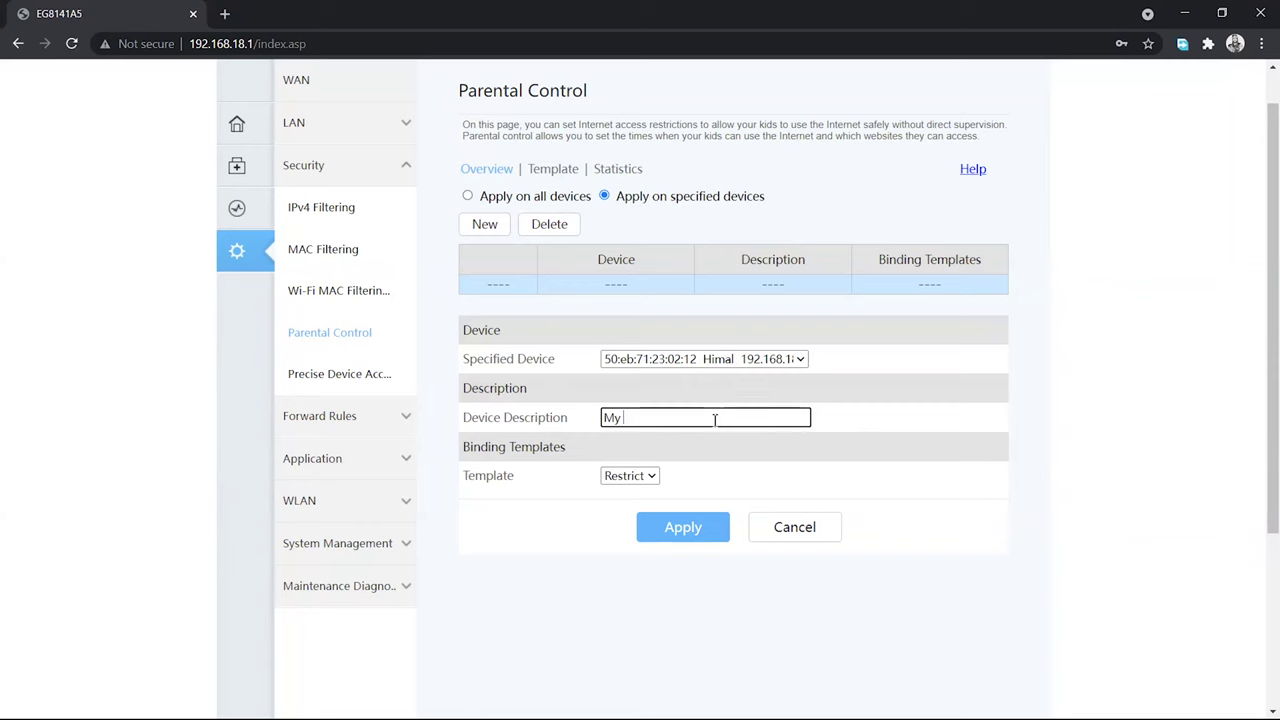
text(Device)
click(648, 477)
click(630, 497)
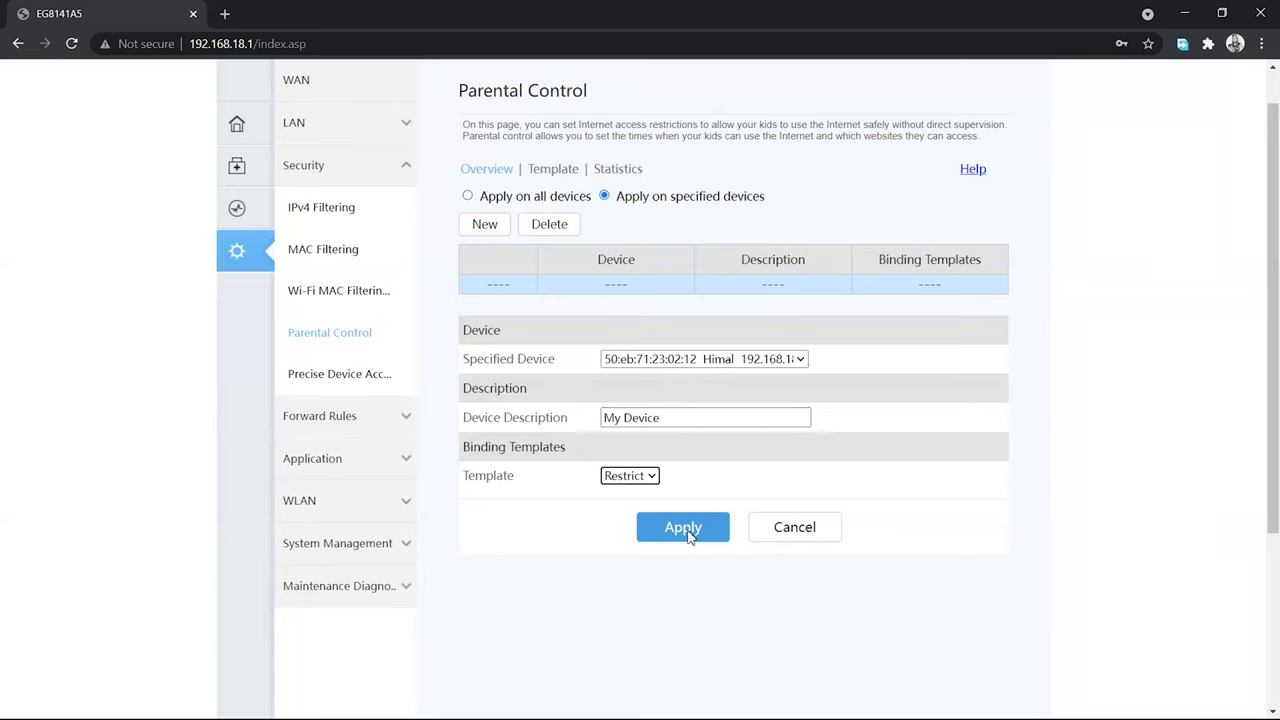
click(686, 530)
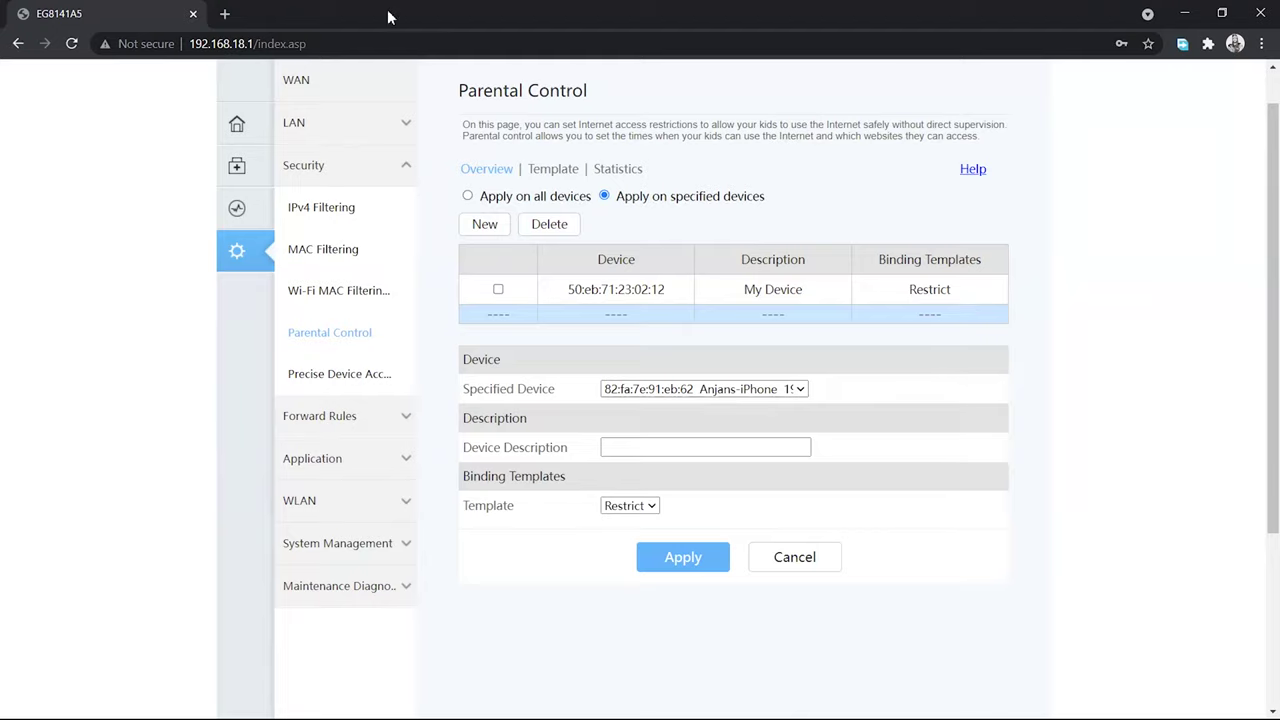
click(225, 14)
Open Twitter and YouTube in new tabs to test internet access
click(150, 14)
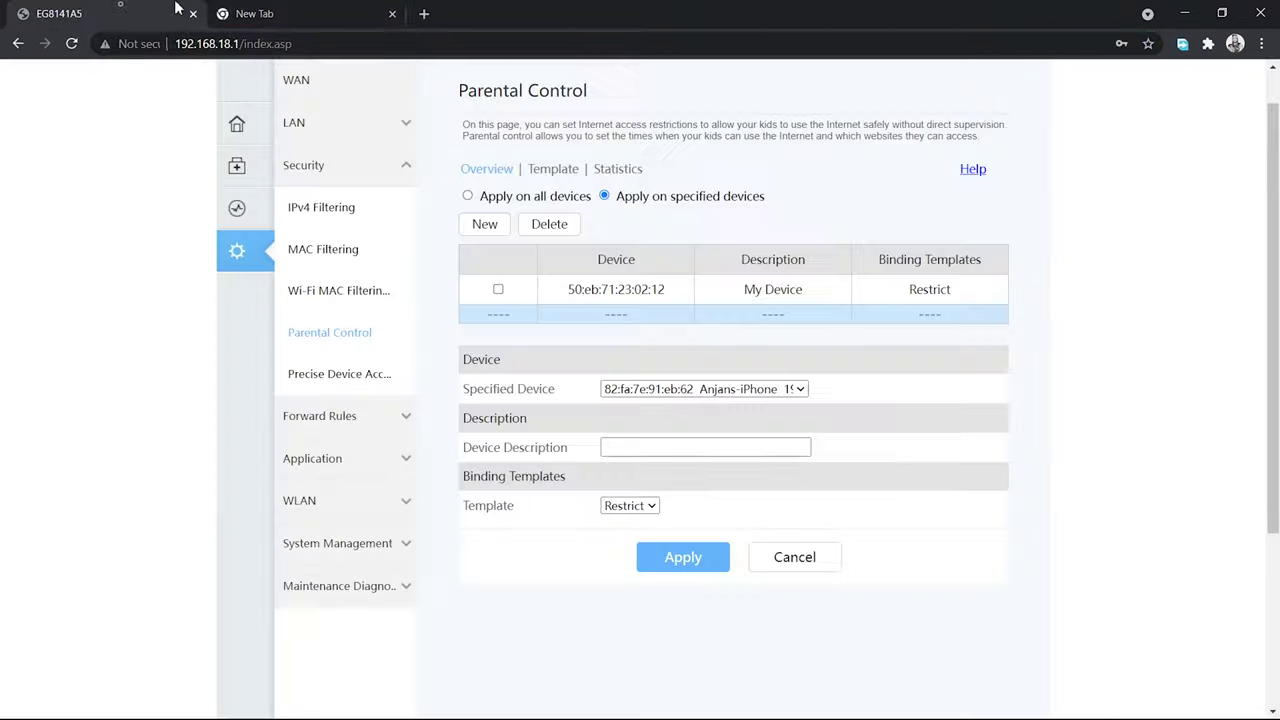
click(305, 12)
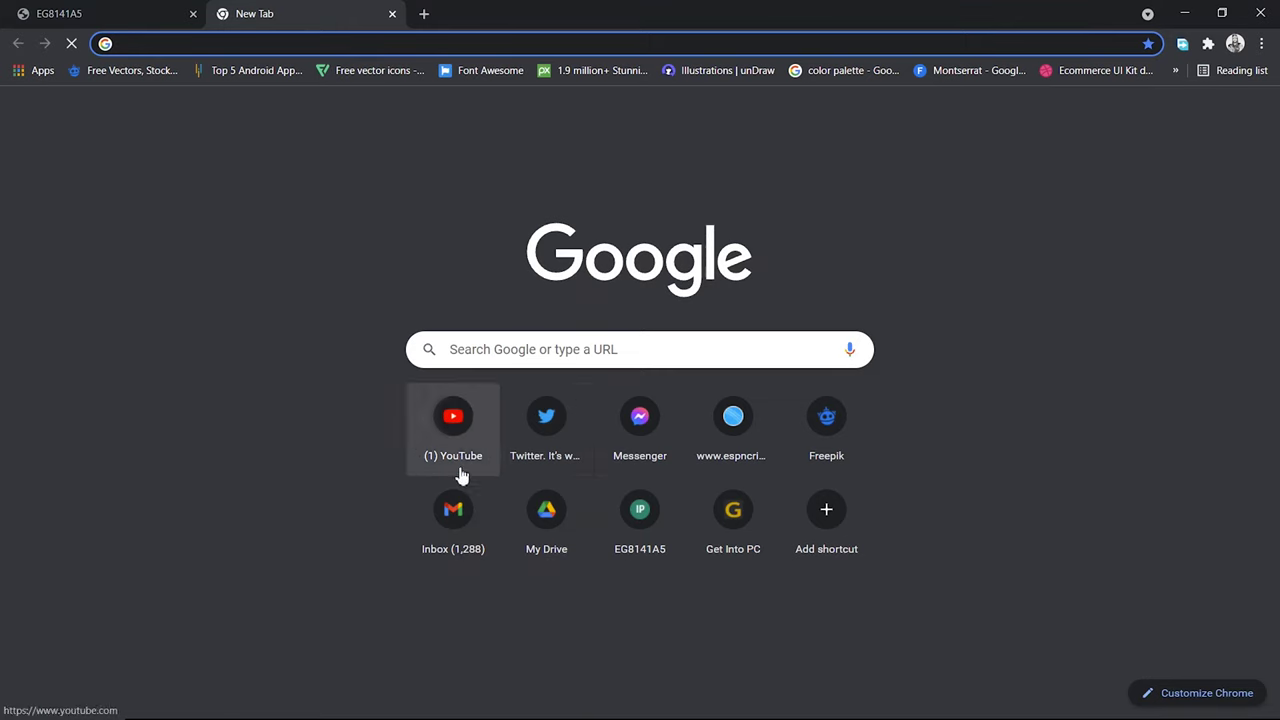
click(563, 417)
click(123, 10)
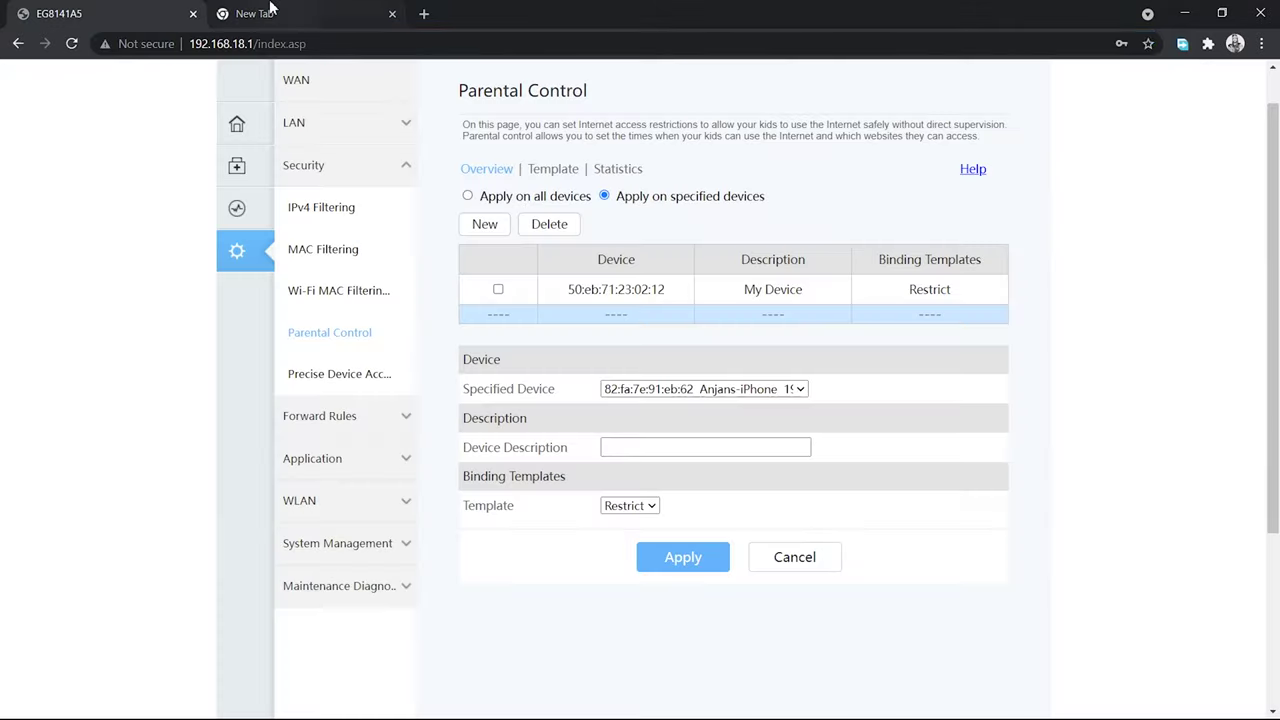
click(270, 13)
click(424, 13)
click(477, 453)
Return to the Twitter tab, minimize and restore Chrome, confirming the site can't be reached
click(314, 12)
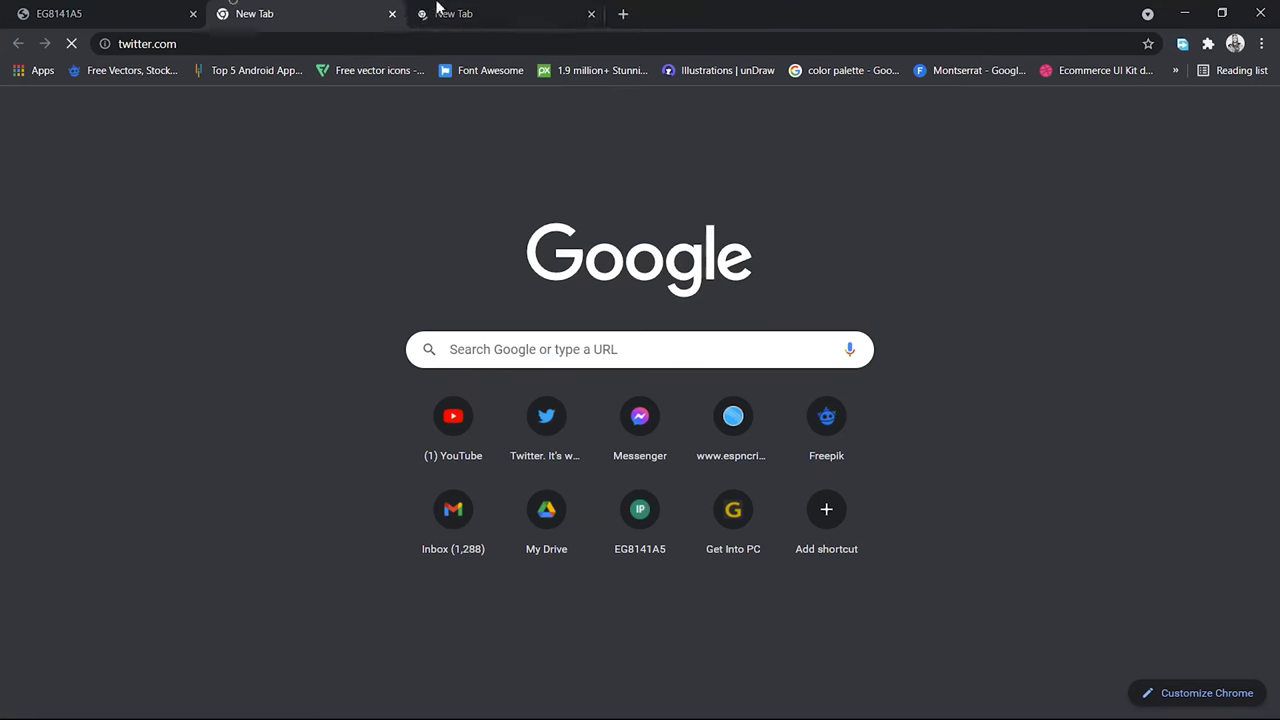
click(460, 13)
click(334, 8)
click(1198, 12)
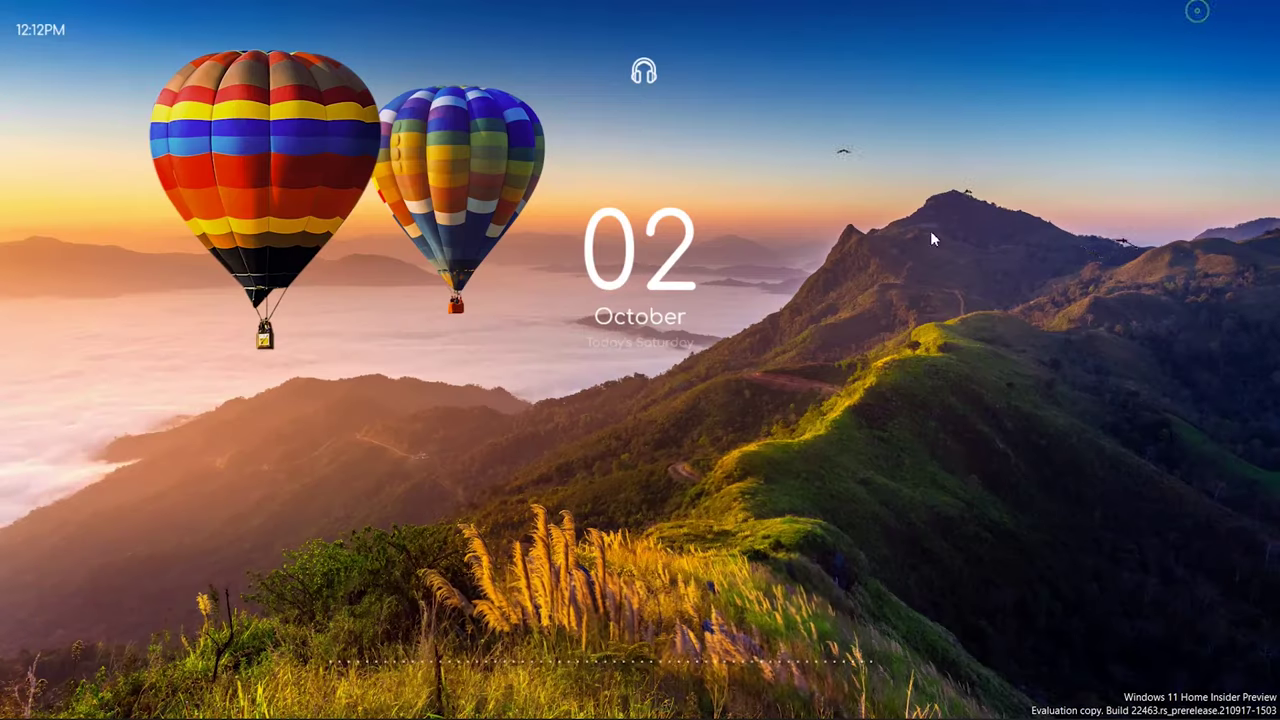
mouse_move(677, 707)
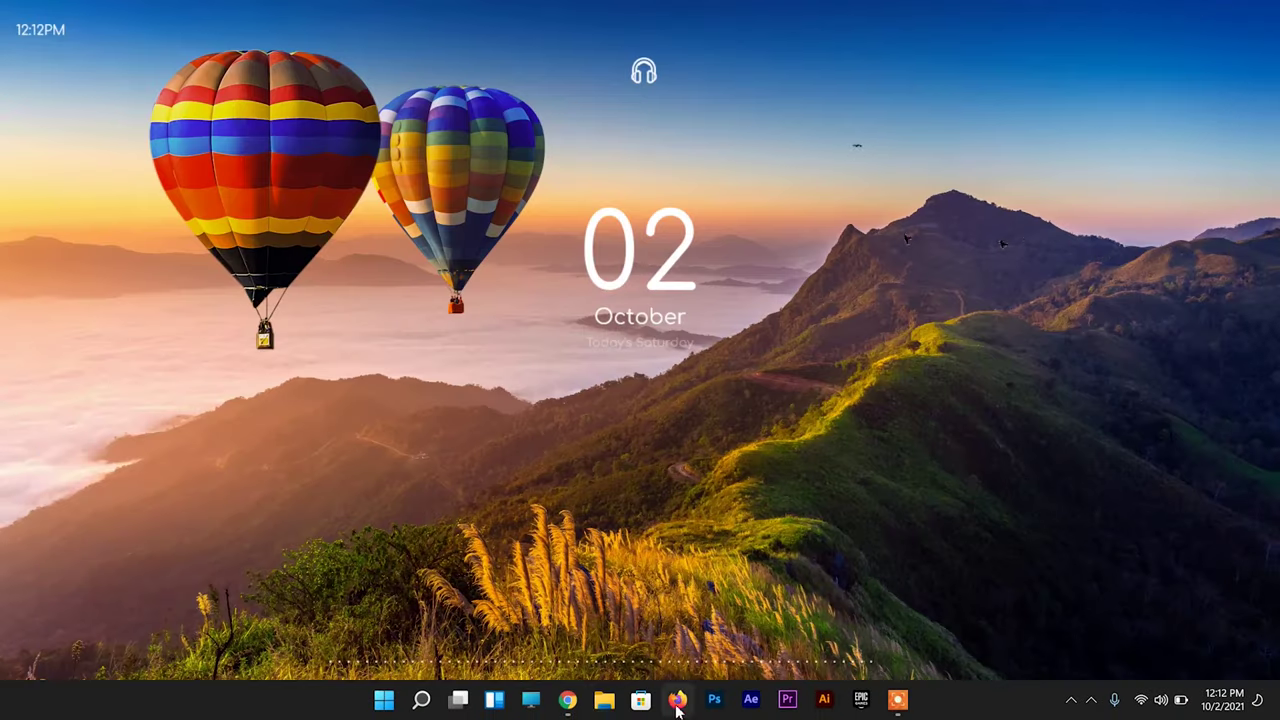
click(569, 700)
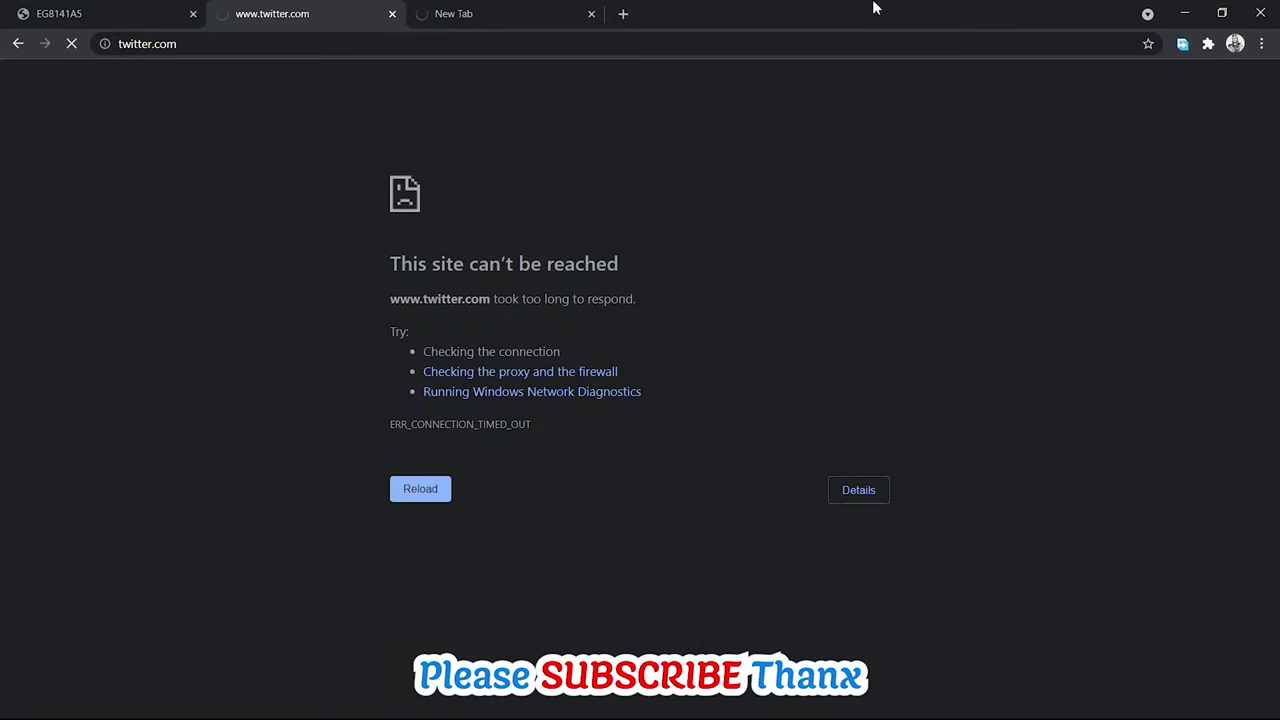
click(100, 14)
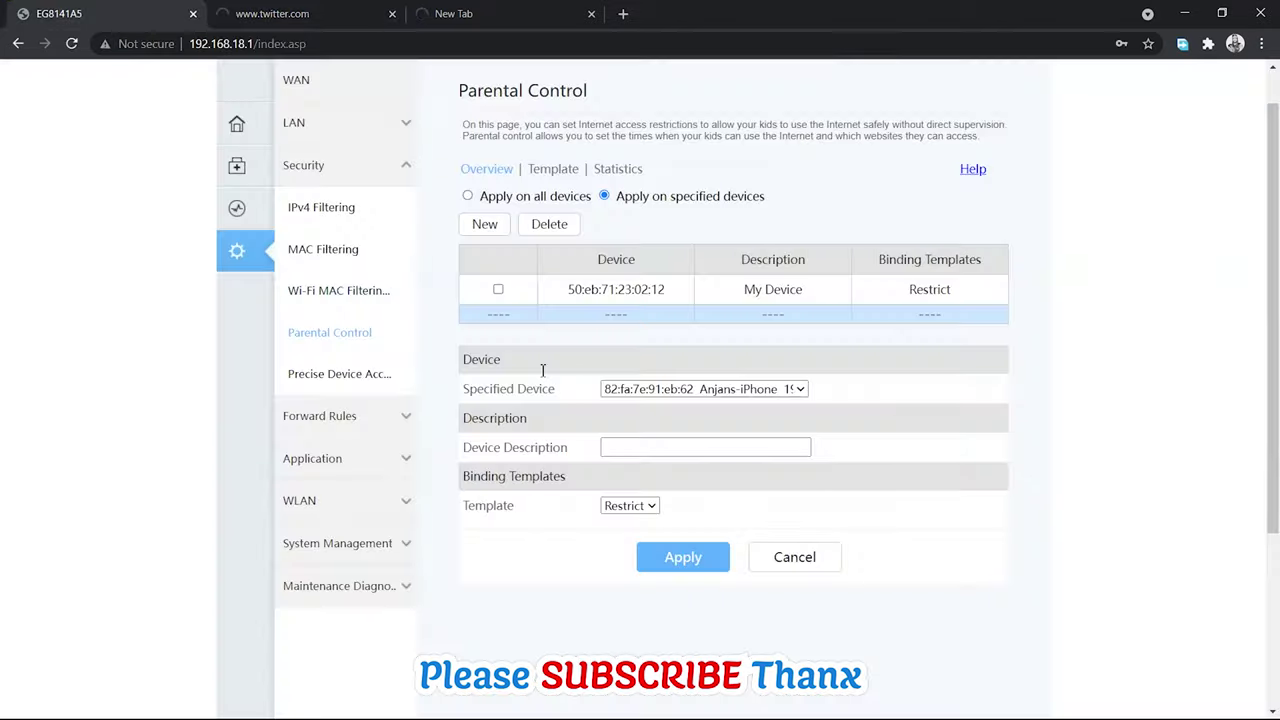
click(556, 172)
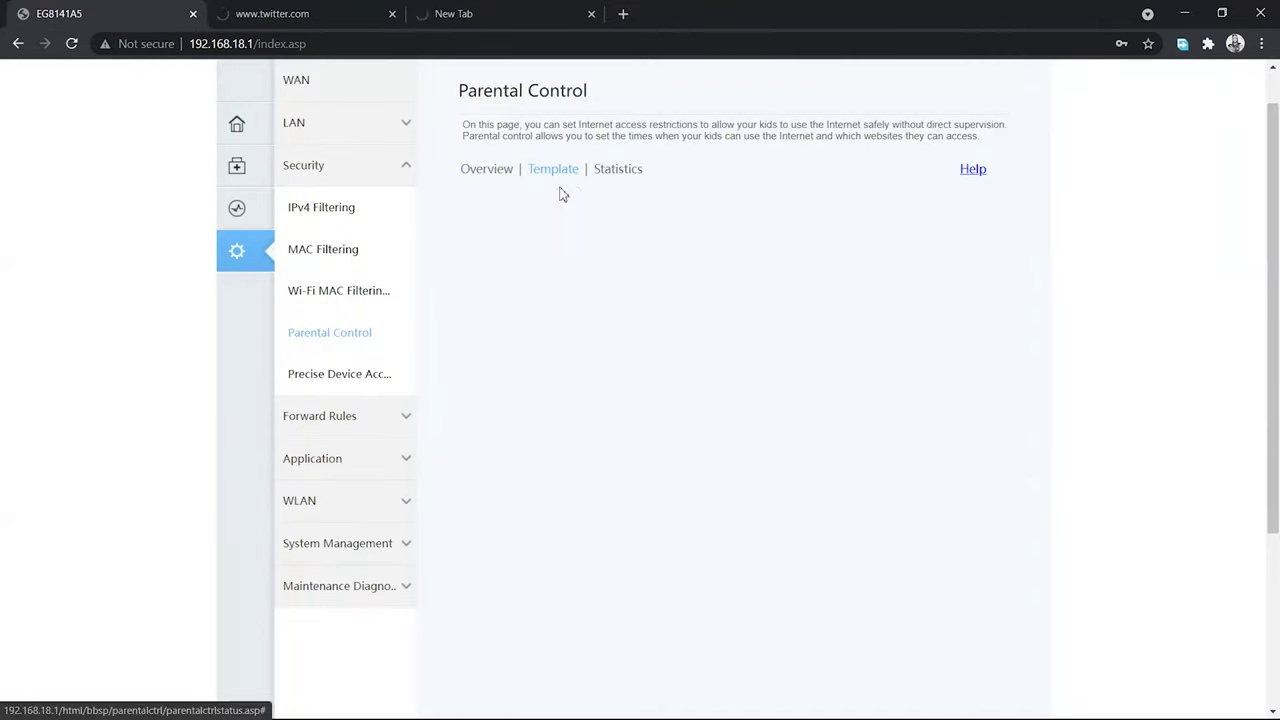
click(500, 172)
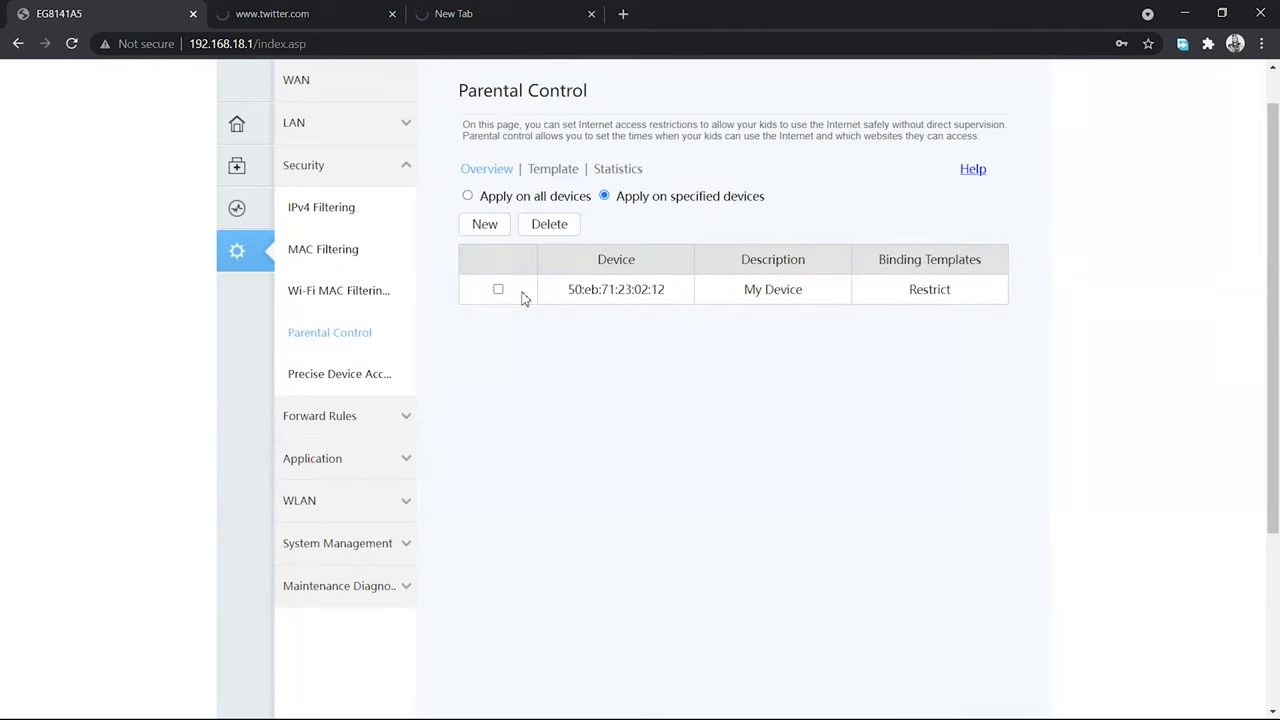
click(498, 289)
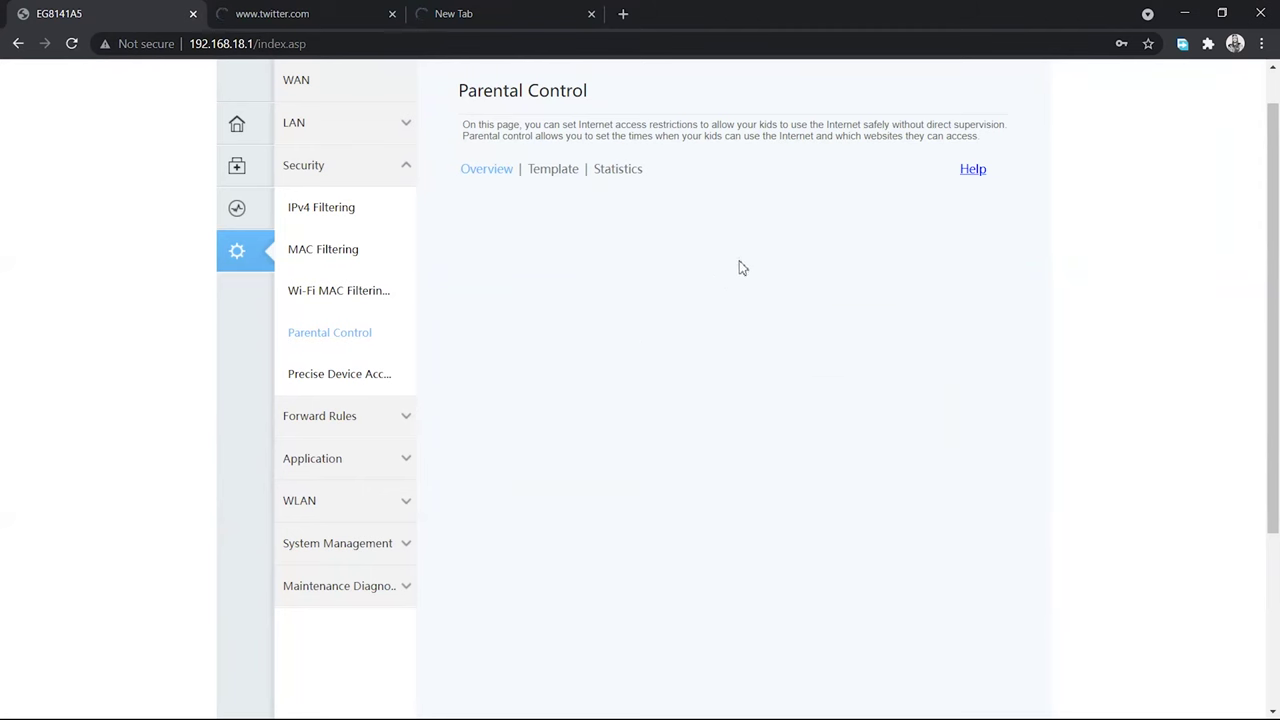
click(270, 11)
click(298, 41)
key(Return)
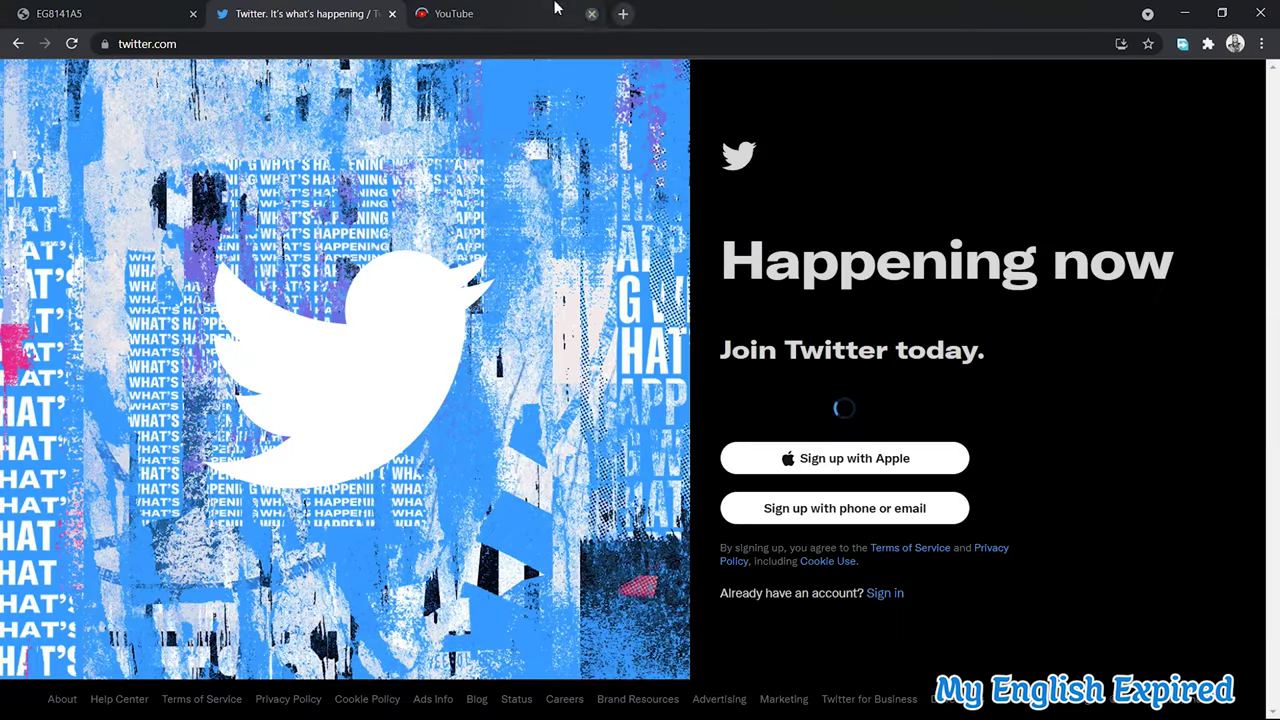
Close the YouTube tab and minimize Chrome to reveal the desktop
click(592, 13)
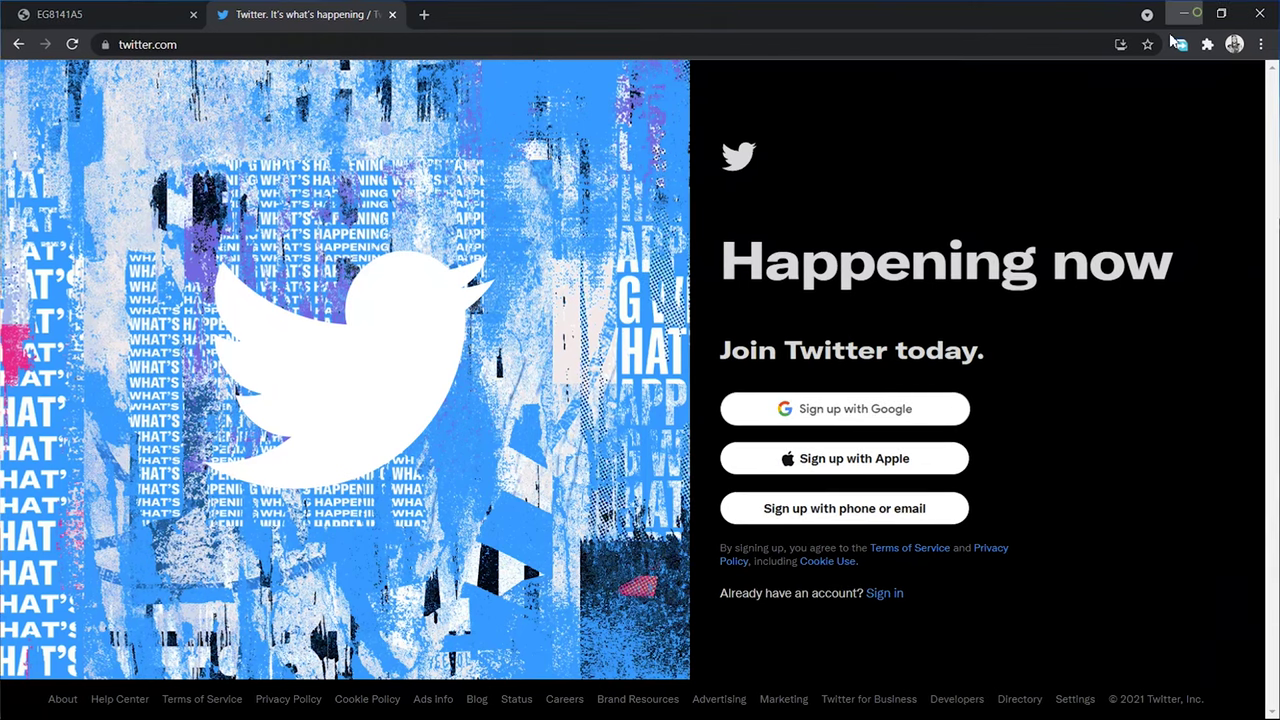
click(1184, 13)
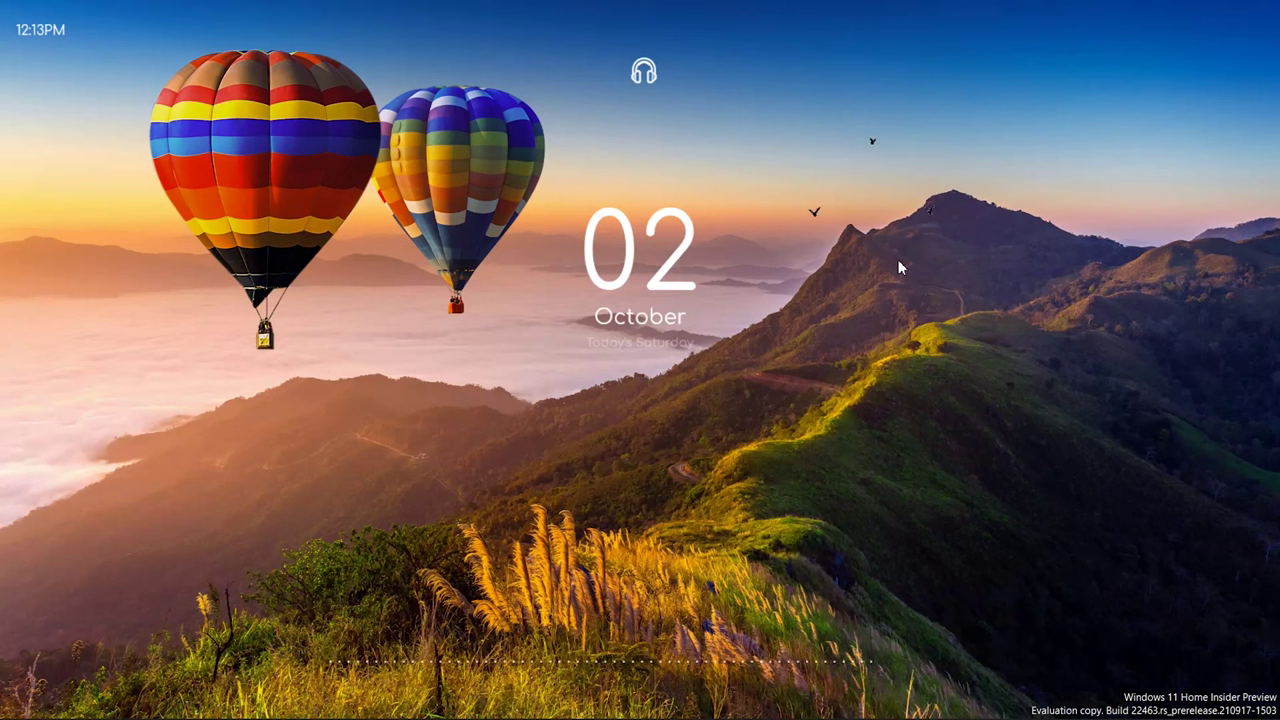